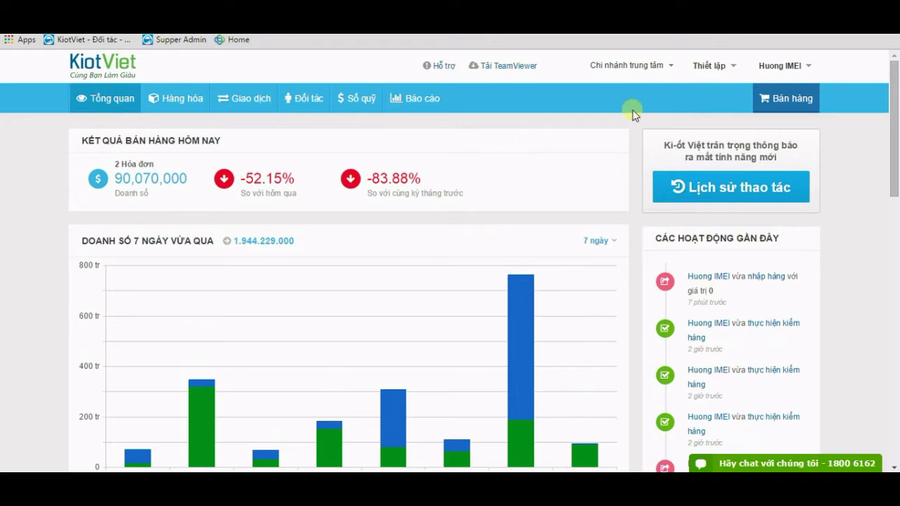
Enable the store feature "Quản lý tồn kho theo Số IMEI" in the store settings and save
{"action": "left_click", "coordinate": [710, 66]}
{"action": "left_click", "coordinate": [703, 90]}
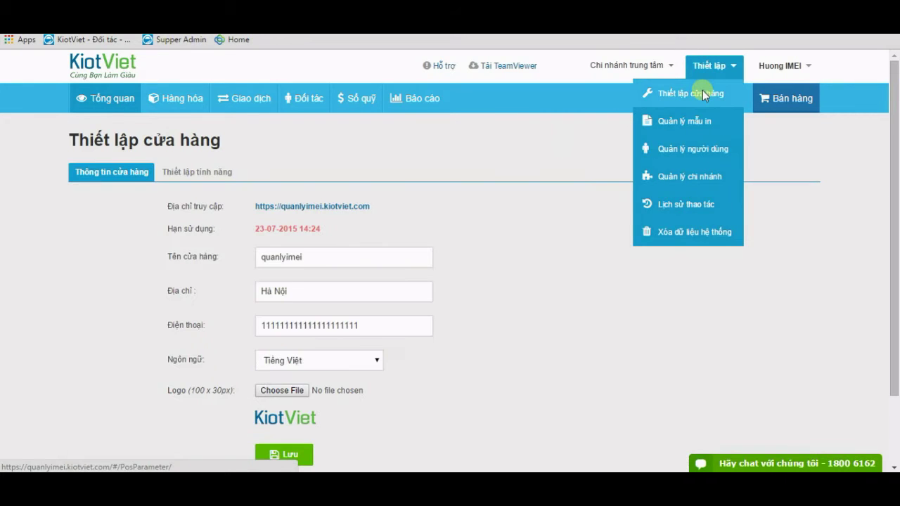
{"action": "left_click", "coordinate": [180, 176]}
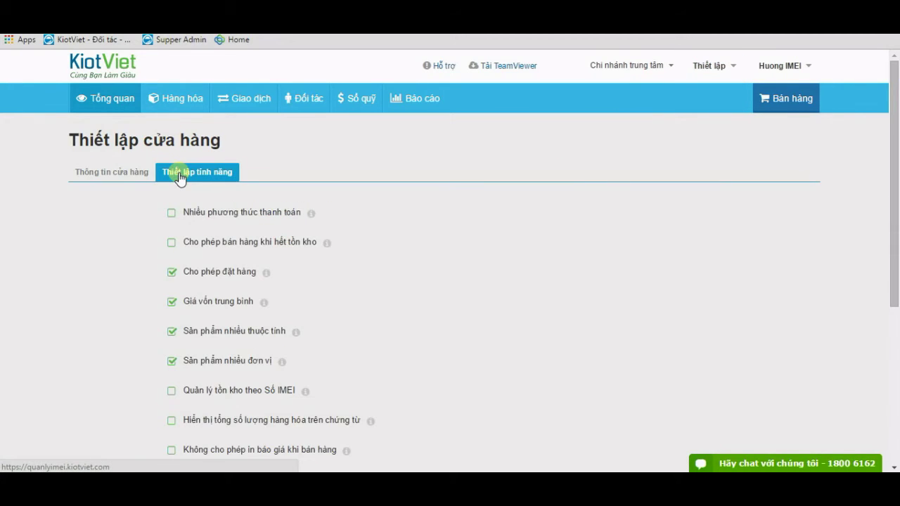
{"action": "scroll", "coordinate": [146, 263], "scroll_direction": "down", "scroll_amount": 1}
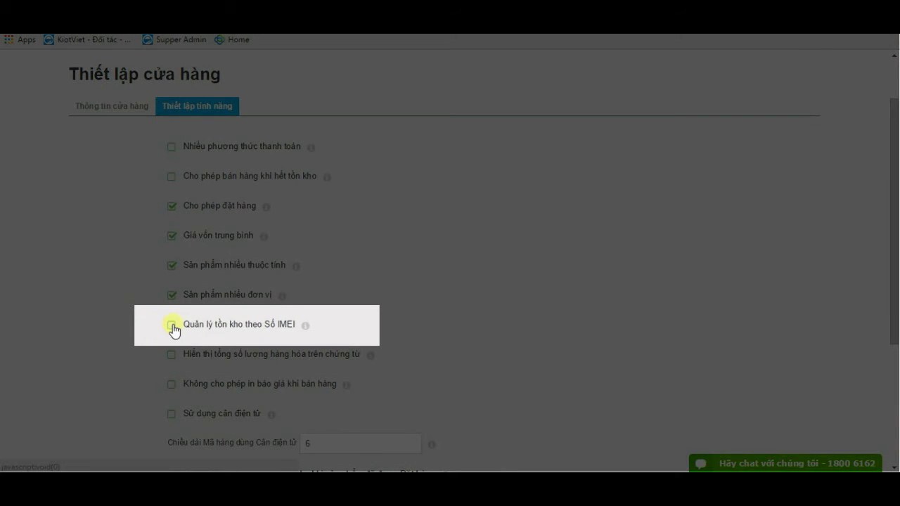
{"action": "left_click", "coordinate": [170, 327]}
{"action": "scroll", "coordinate": [141, 338], "scroll_direction": "down", "scroll_amount": 2}
{"action": "left_click", "coordinate": [190, 444]}
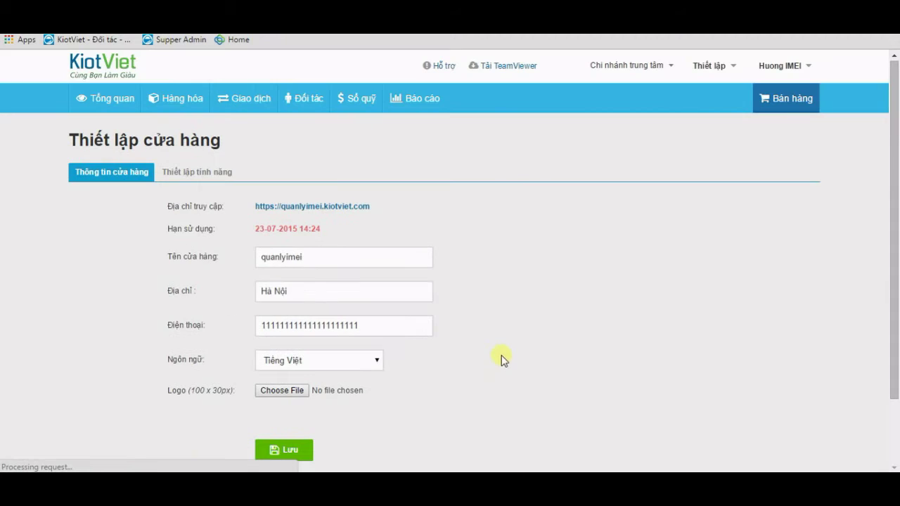
Start a new product in the goods catalogue and name it "Iphone 5 16gb"
{"action": "mouse_move", "coordinate": [183, 98]}
{"action": "left_click", "coordinate": [185, 130]}
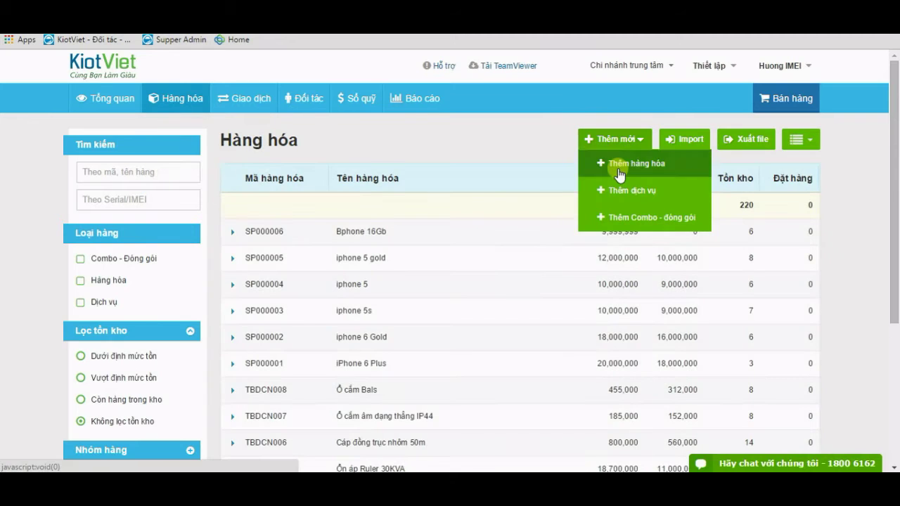
{"action": "left_click", "coordinate": [618, 169]}
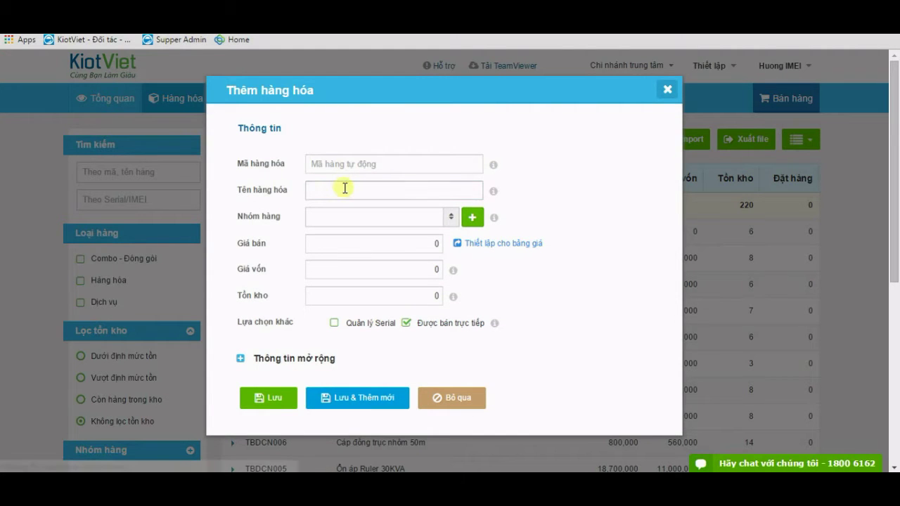
{"action": "left_click", "coordinate": [345, 188]}
{"action": "scroll", "coordinate": [345, 189], "scroll_direction": "down", "scroll_amount": 1}
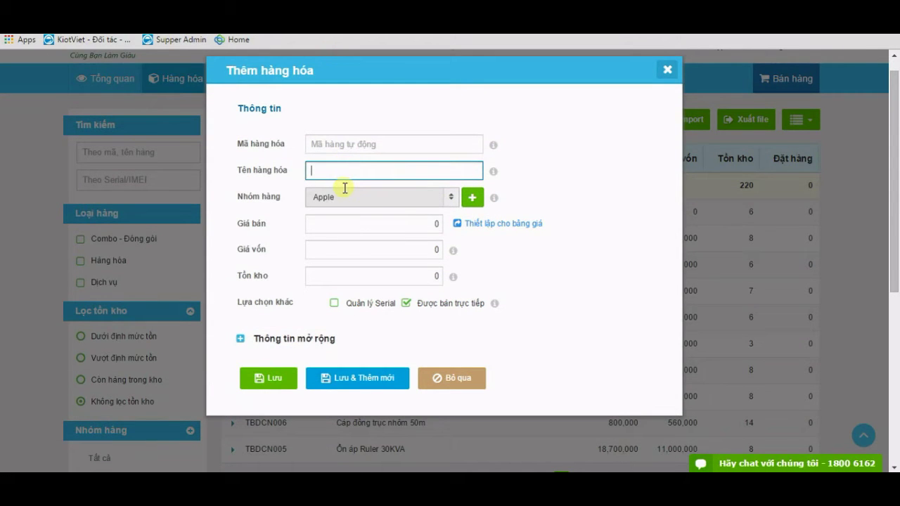
{"action": "type", "text": "Iphone 5 16gb"}
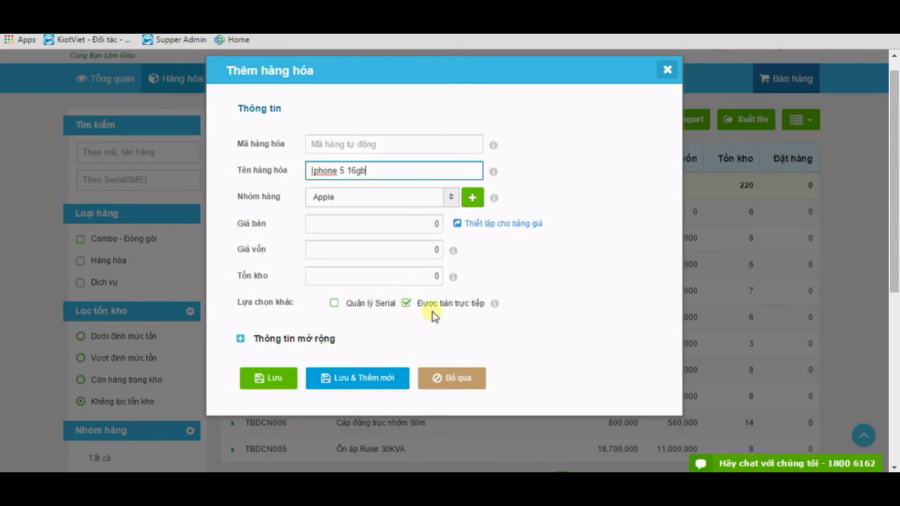
Set the product's selling price to 10,000,000 and cost price to 8,000,000, enable "Quản lý Serial", and save it
{"action": "left_click", "coordinate": [435, 224]}
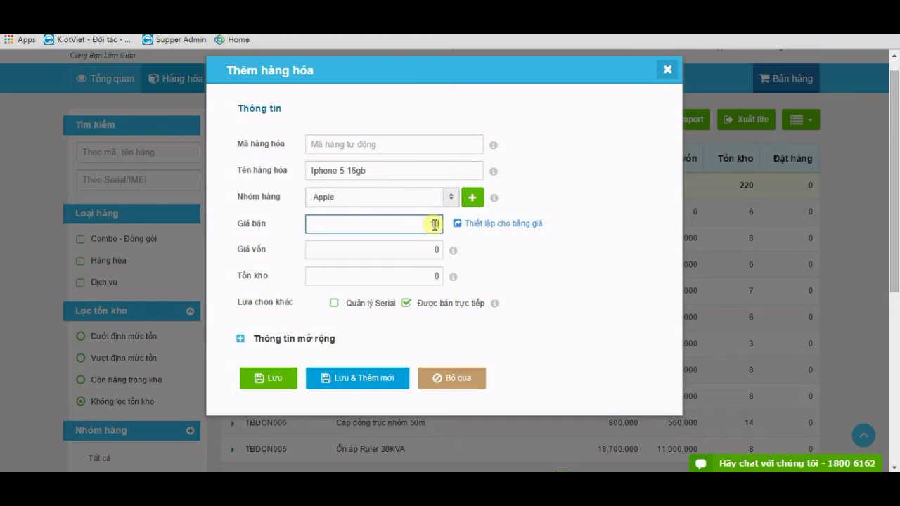
{"action": "type", "text": "10,000,000"}
{"action": "left_click", "coordinate": [423, 251]}
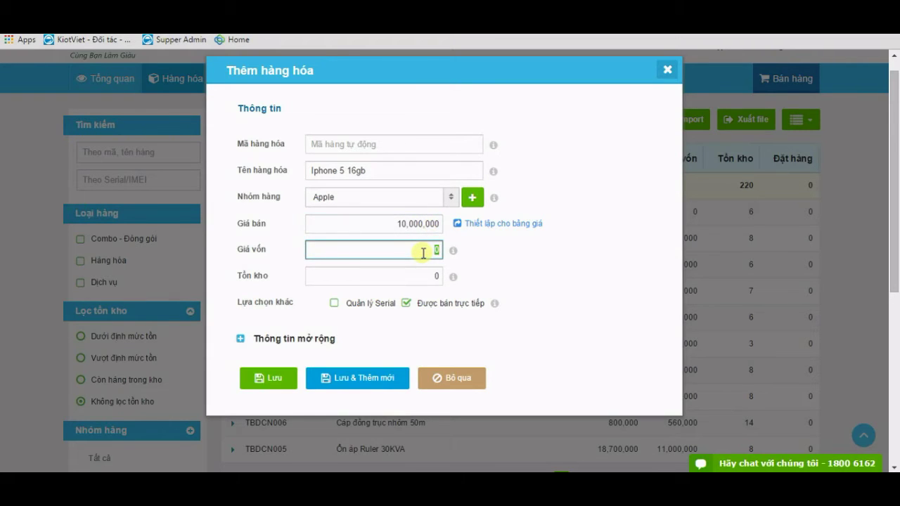
{"action": "type", "text": "8000000"}
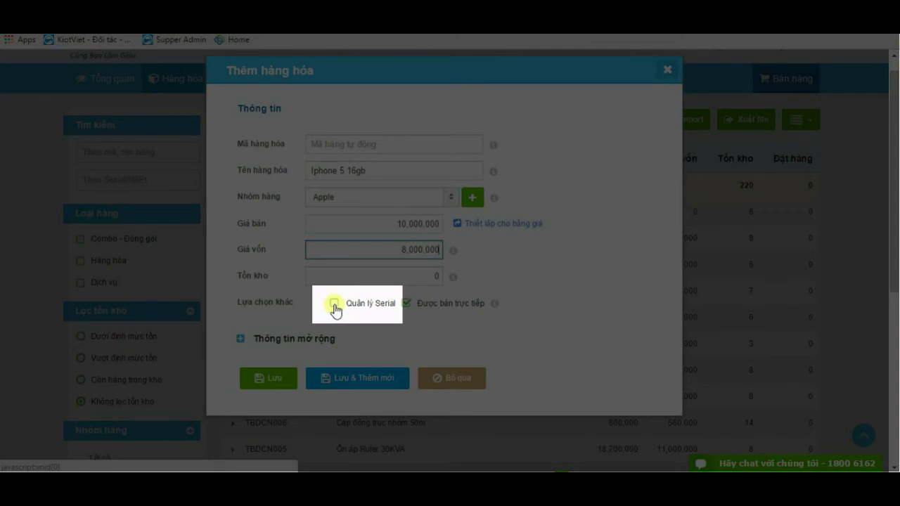
{"action": "left_click", "coordinate": [334, 304]}
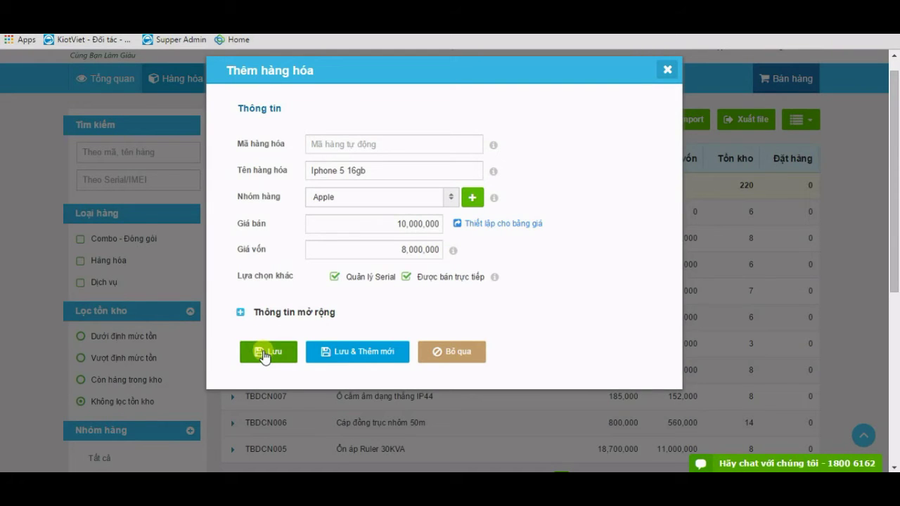
{"action": "left_click", "coordinate": [265, 358]}
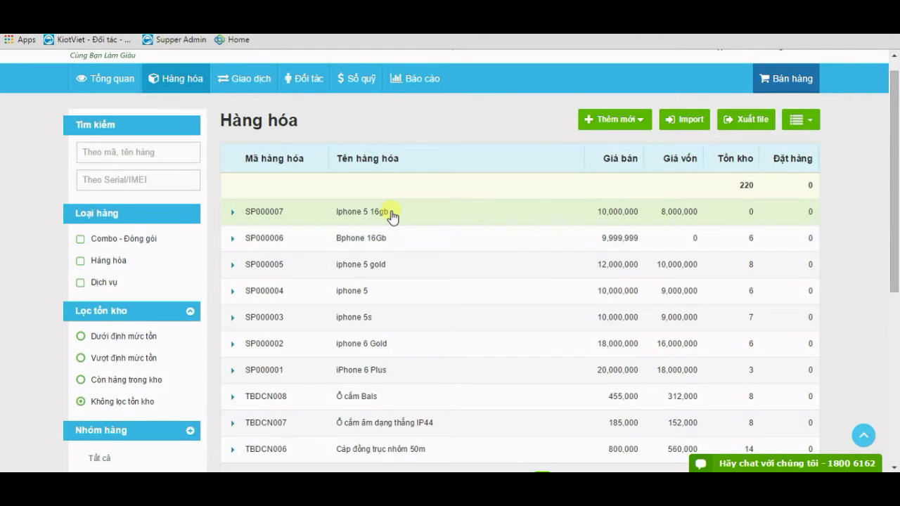
Create a new goods receipt (Nhập hàng) and add the product Iphone 5 16gb to it
{"action": "mouse_move", "coordinate": [250, 78]}
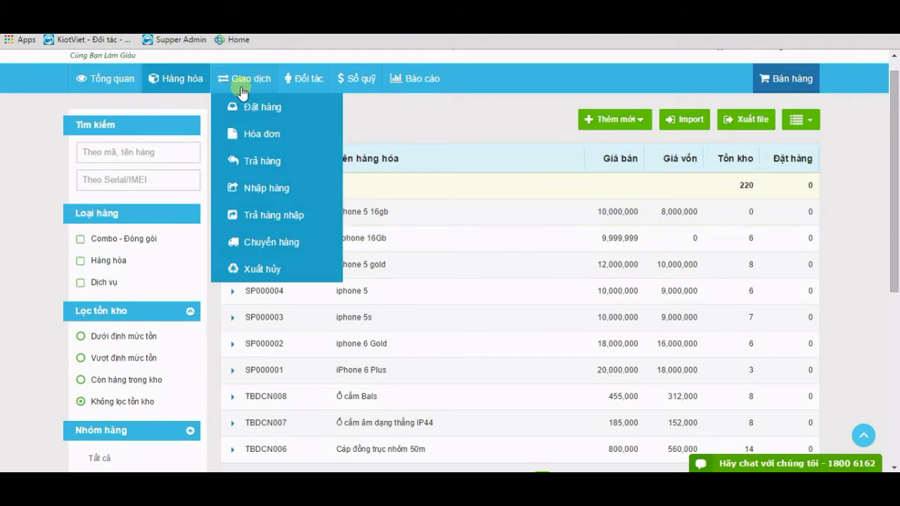
{"action": "left_click", "coordinate": [259, 190]}
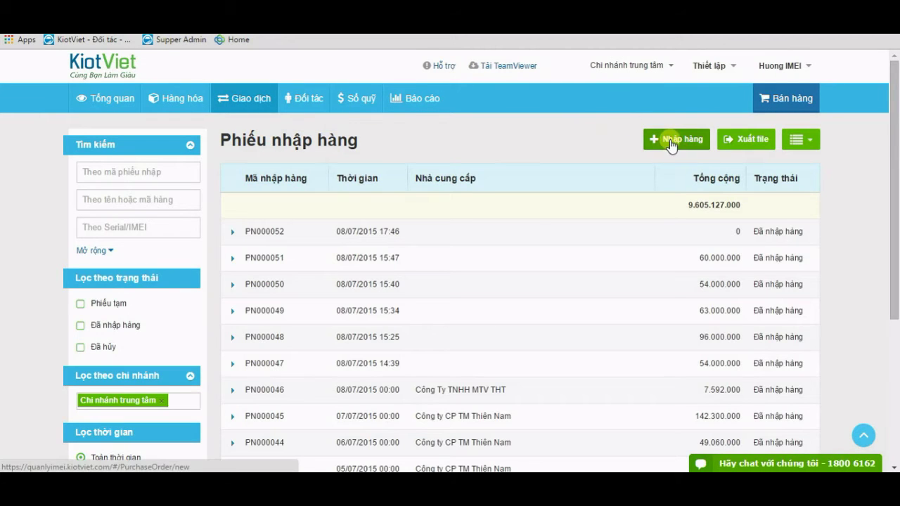
{"action": "left_click", "coordinate": [672, 141]}
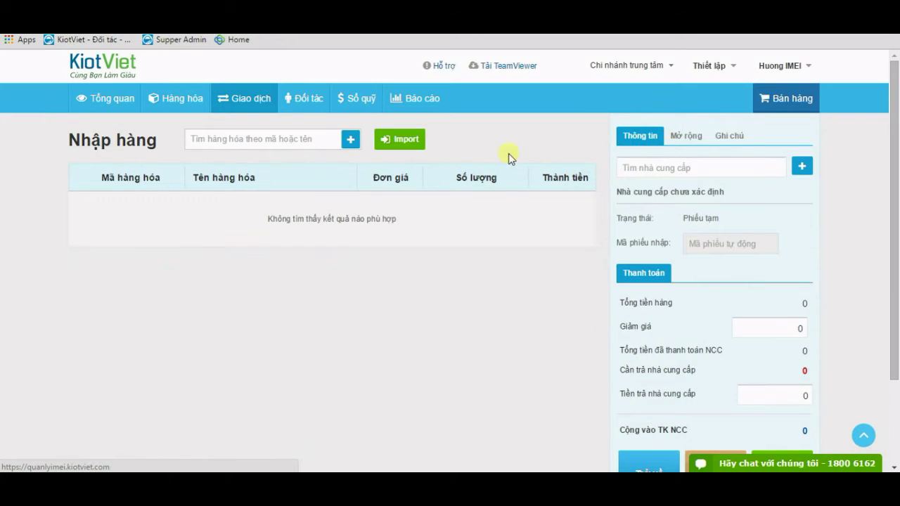
{"action": "left_click", "coordinate": [255, 141]}
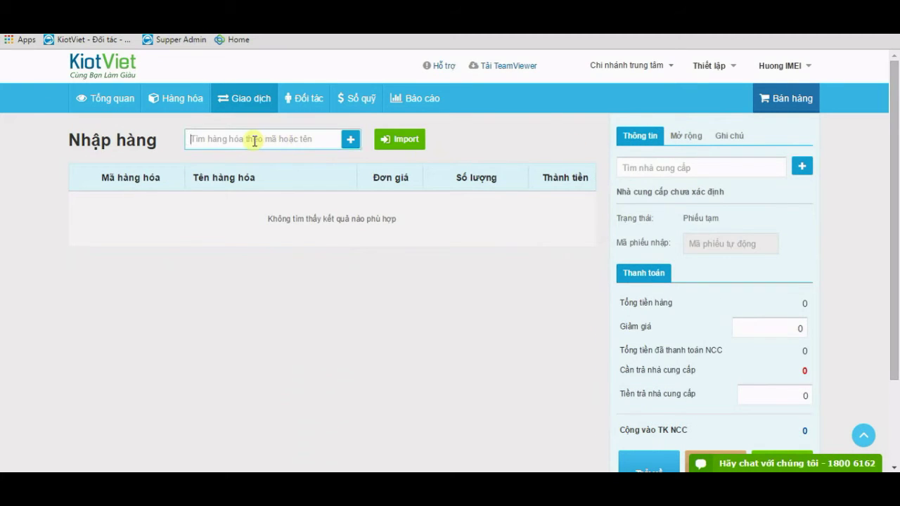
{"action": "type", "text": "ip"}
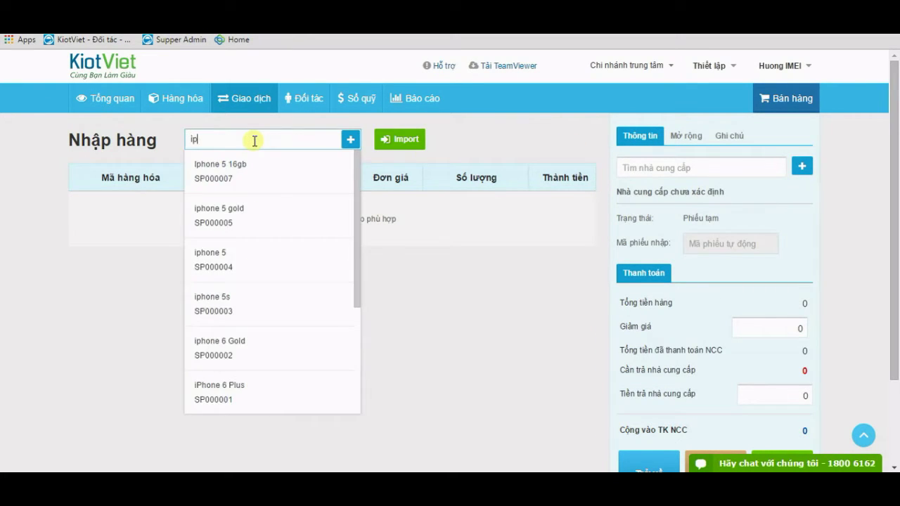
{"action": "left_click", "coordinate": [246, 182]}
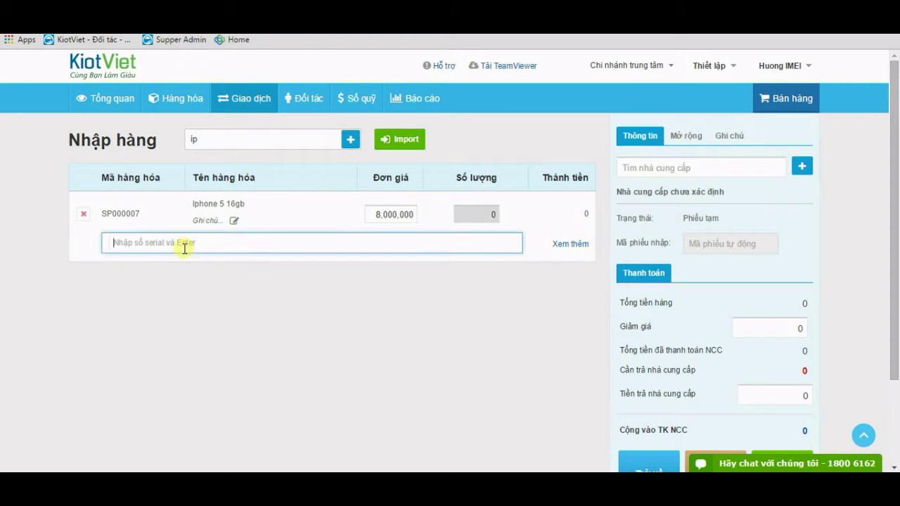
Enter the serial numbers 45326789, 67854328 and 7890567 for the Iphone 5 16gb line of the receipt
{"action": "type", "text": "45326789"}
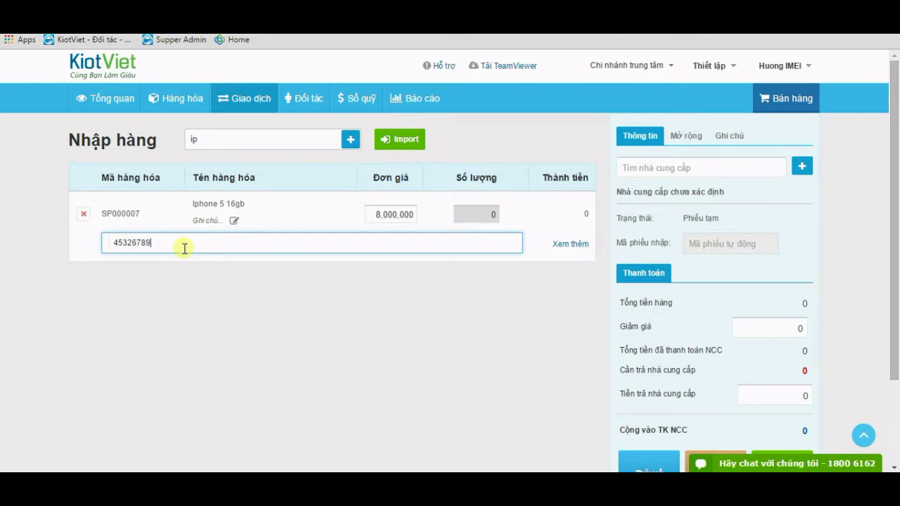
{"action": "key", "text": "Return"}
{"action": "type", "text": "678"}
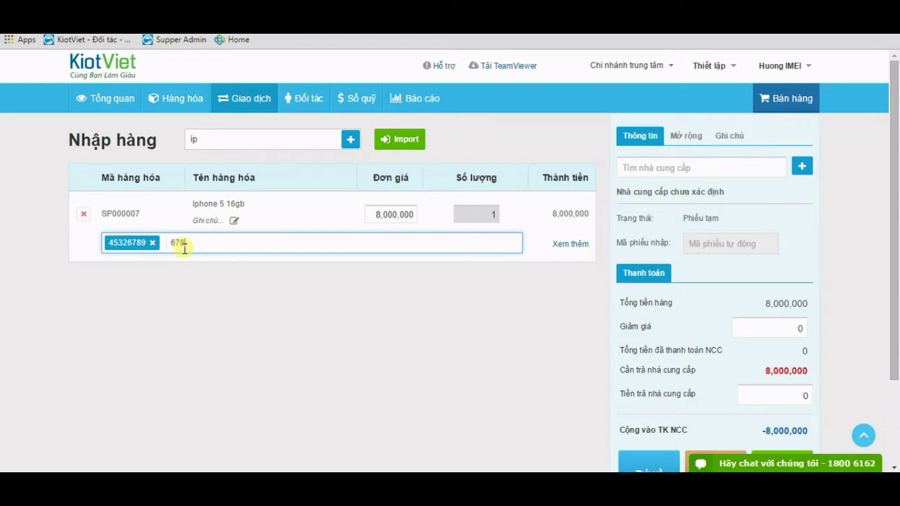
{"action": "type", "text": "54328"}
{"action": "key", "text": "Return"}
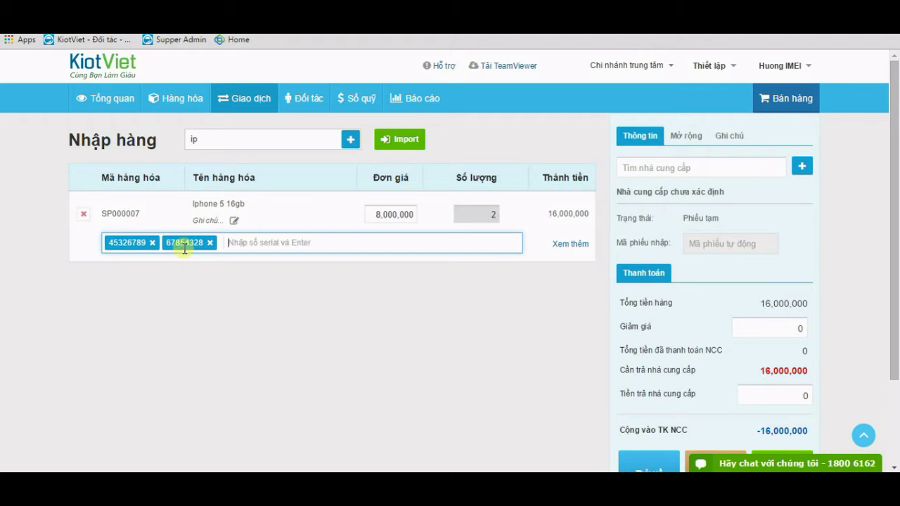
{"action": "type", "text": "7890"}
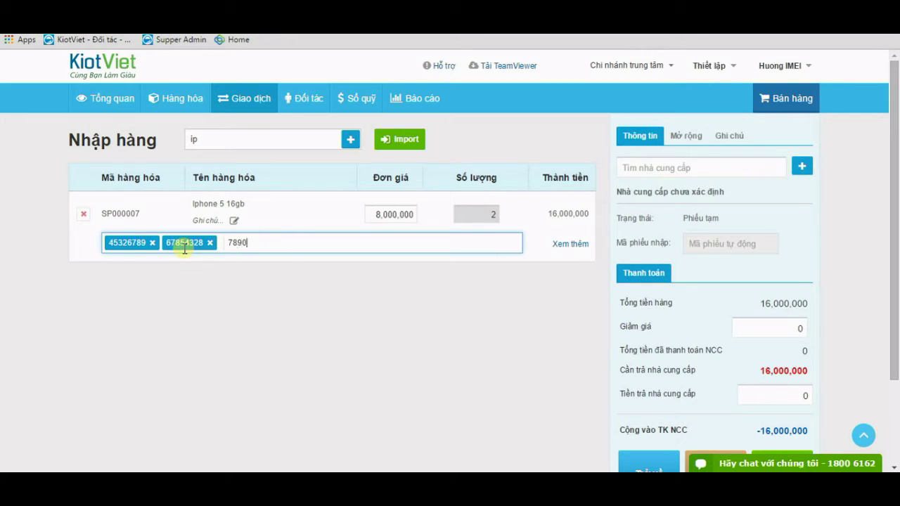
{"action": "type", "text": "567"}
{"action": "key", "text": "Return"}
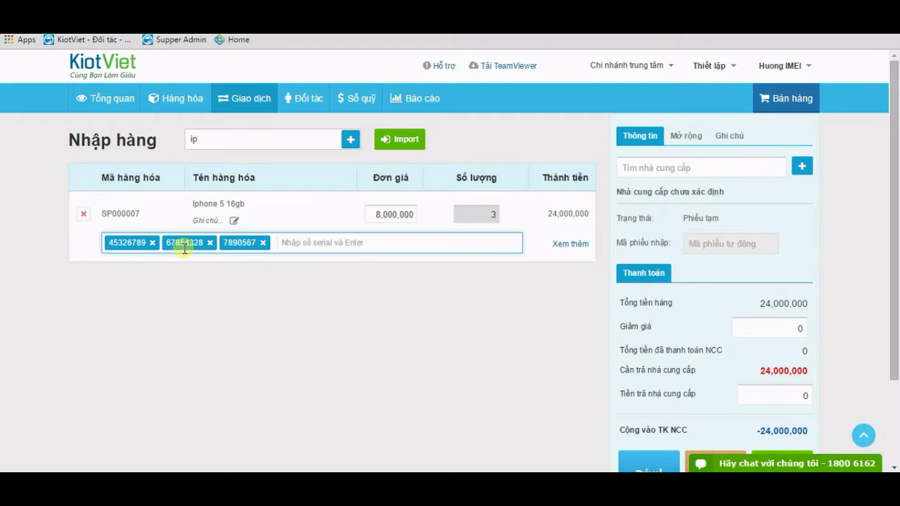
Add two more serial numbers, 567890 and 123908, to the Iphone 5 16gb line
{"action": "type", "text": "56789"}
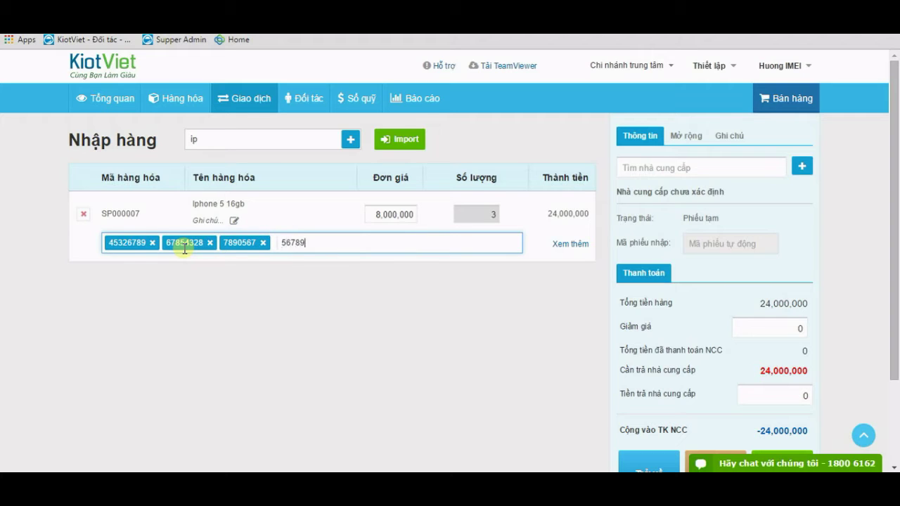
{"action": "type", "text": "0"}
{"action": "key", "text": "Return"}
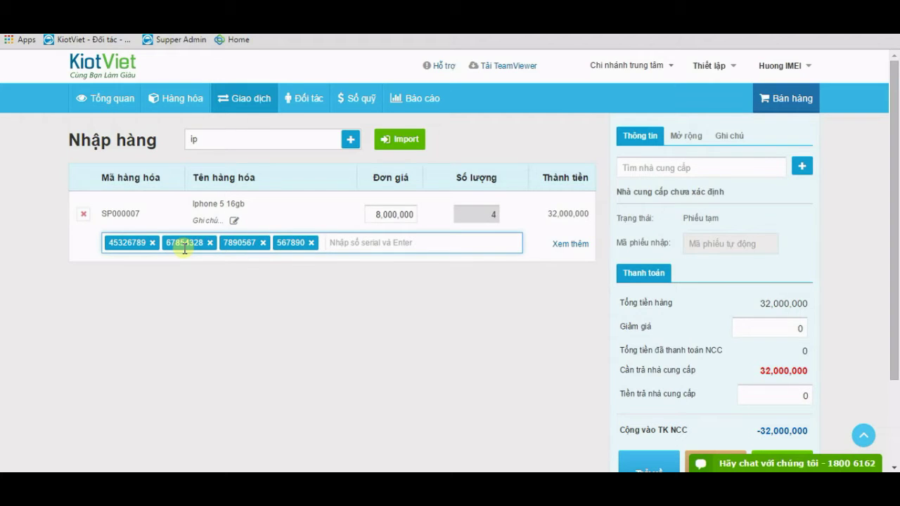
{"action": "type", "text": "123"}
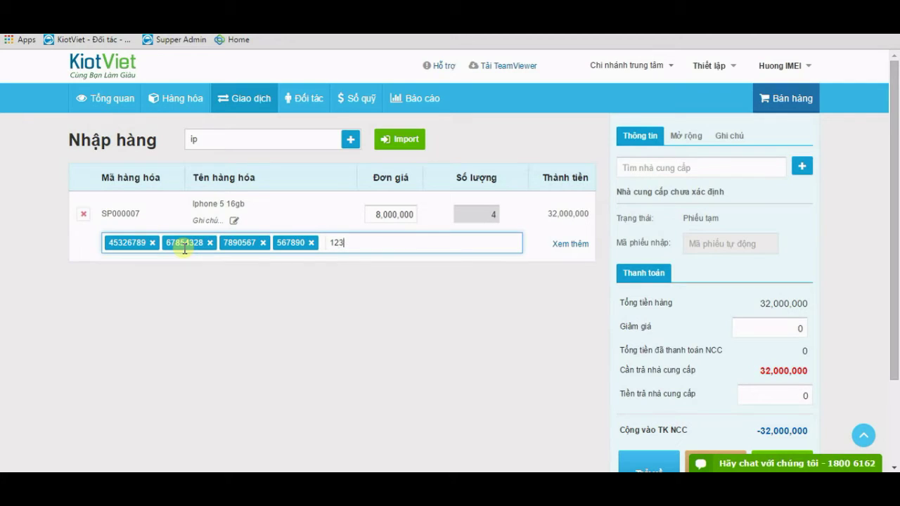
{"action": "type", "text": "908"}
{"action": "key", "text": "Return"}
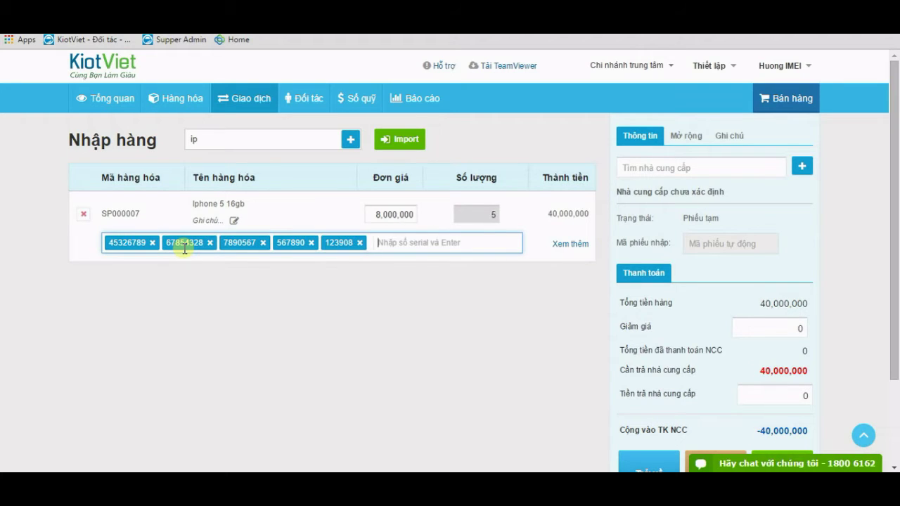
Add the serials 3457 and 78906 to the Iphone 5 16gb line, removing each again after entering it
{"action": "type", "text": "34"}
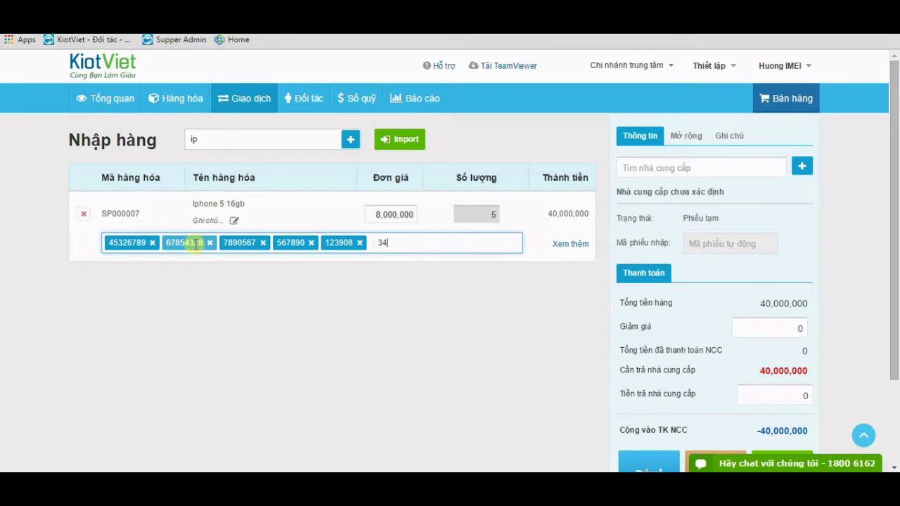
{"action": "type", "text": "57"}
{"action": "key", "text": "Return"}
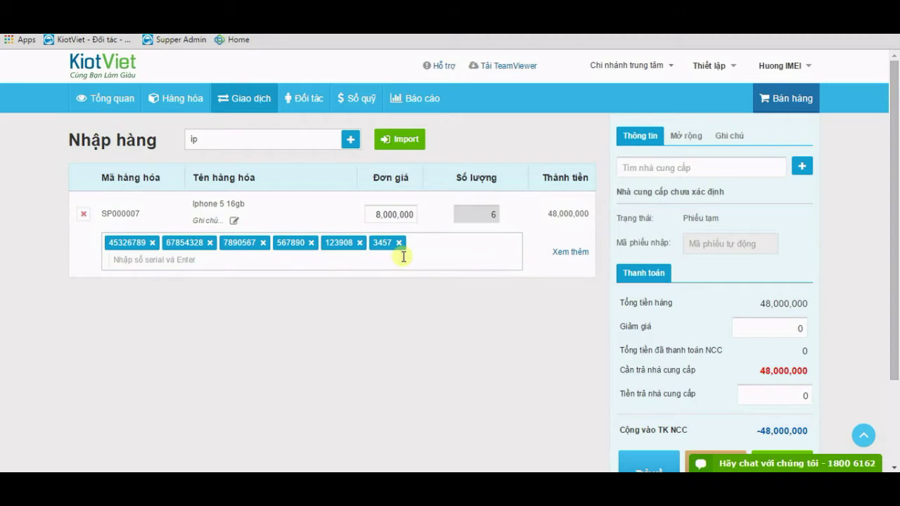
{"action": "left_click", "coordinate": [399, 243]}
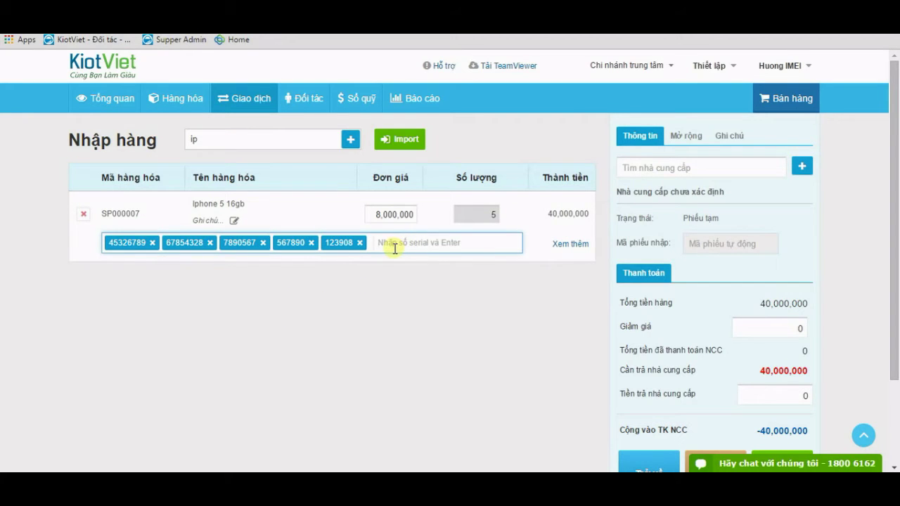
{"action": "type", "text": "78906"}
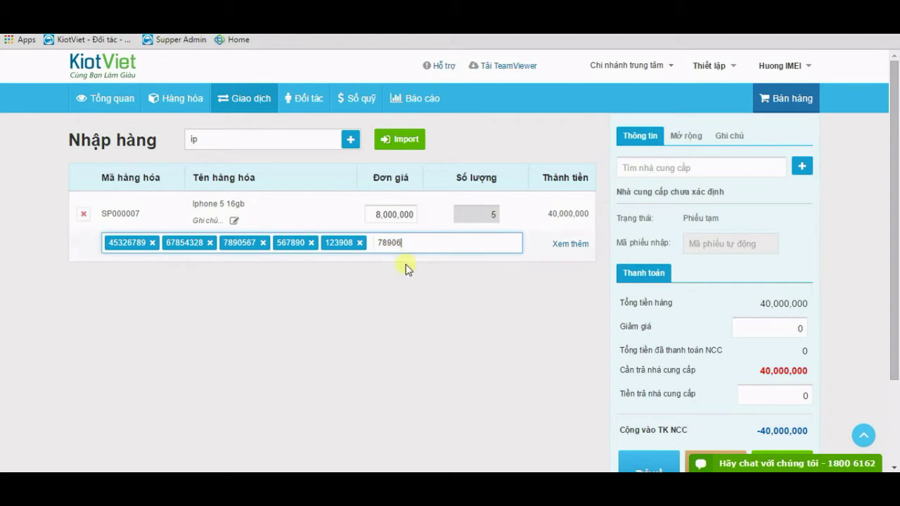
{"action": "key", "text": "Return"}
{"action": "left_click", "coordinate": [403, 243]}
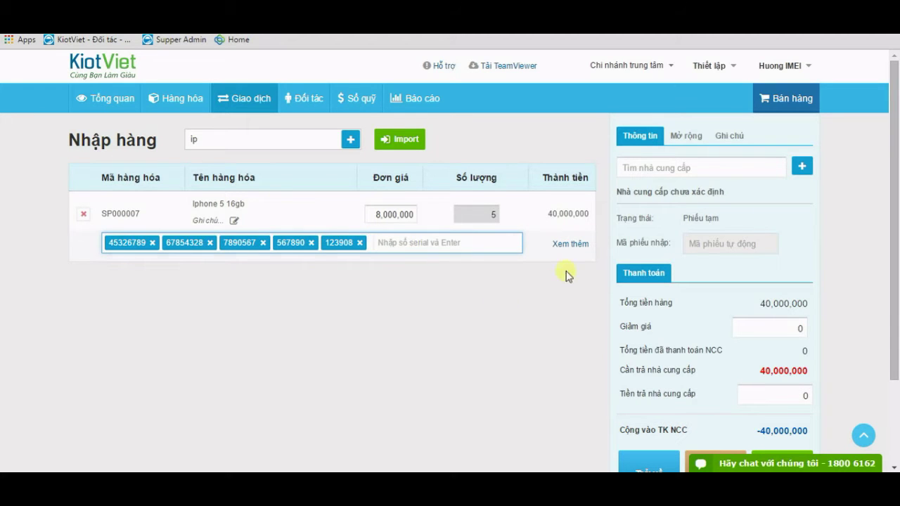
Show the full serial list of the Iphone 5 16gb line, search it for 345, and clear the search
{"action": "left_click", "coordinate": [578, 247]}
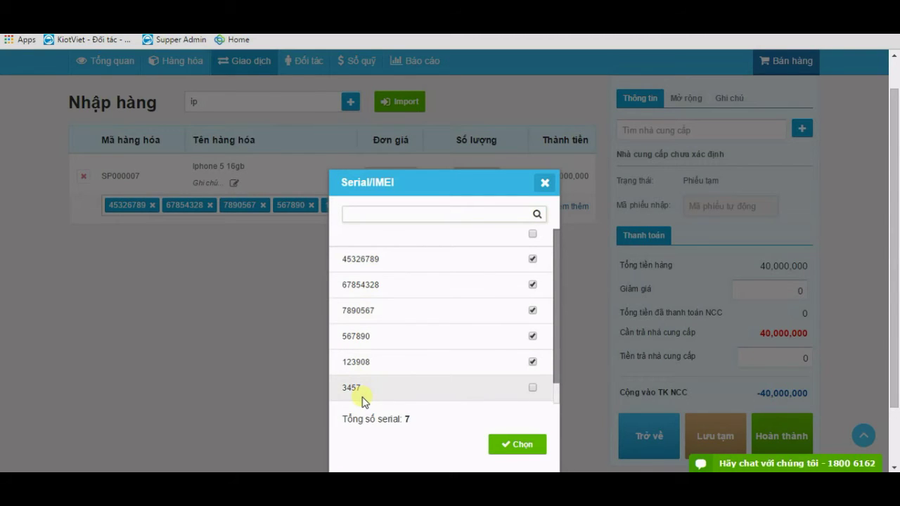
{"action": "left_click", "coordinate": [396, 215]}
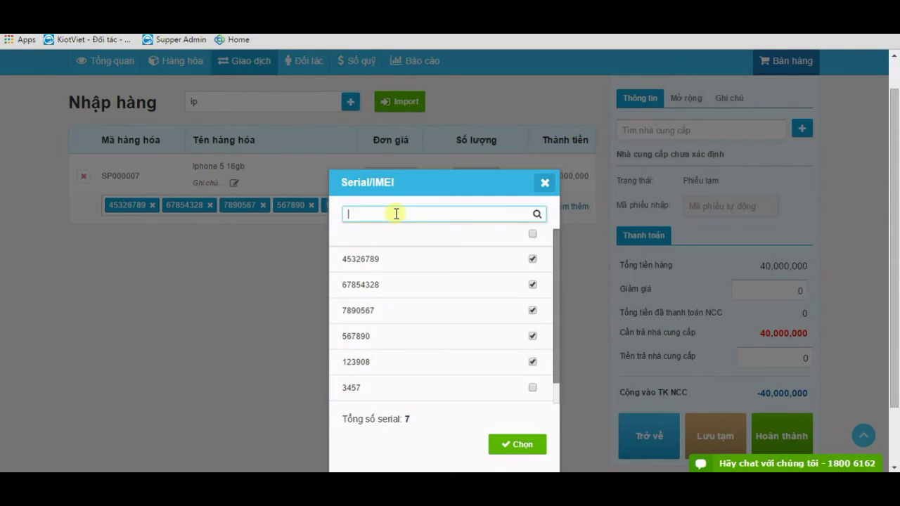
{"action": "type", "text": "345"}
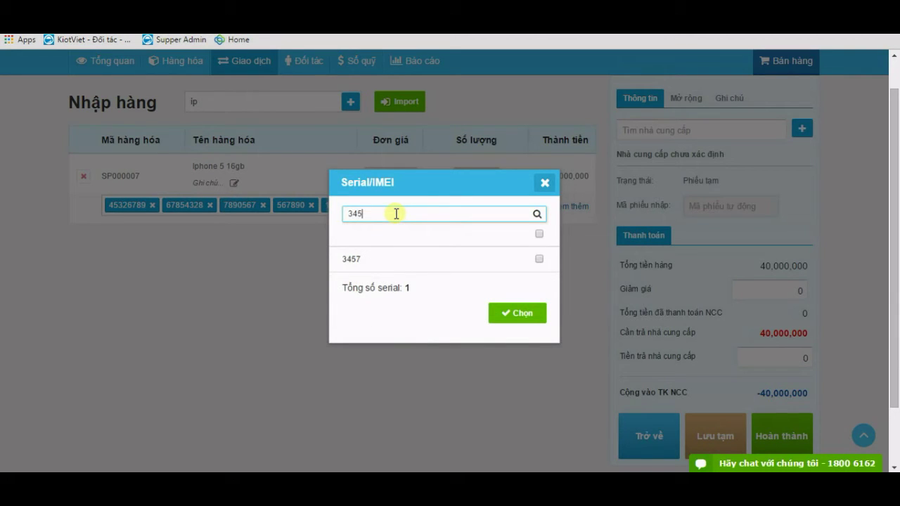
{"action": "key", "text": "BackSpace"}
{"action": "key", "text": "BackSpace"}
{"action": "key", "text": "BackSpace"}
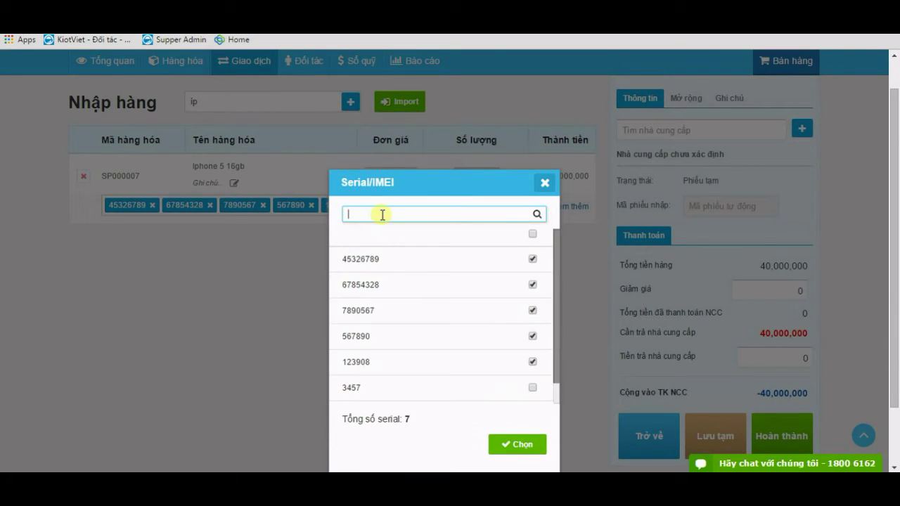
Add serial 3457 from the list to the Iphone 5 16gb line and complete the goods receipt
{"action": "left_click", "coordinate": [533, 389]}
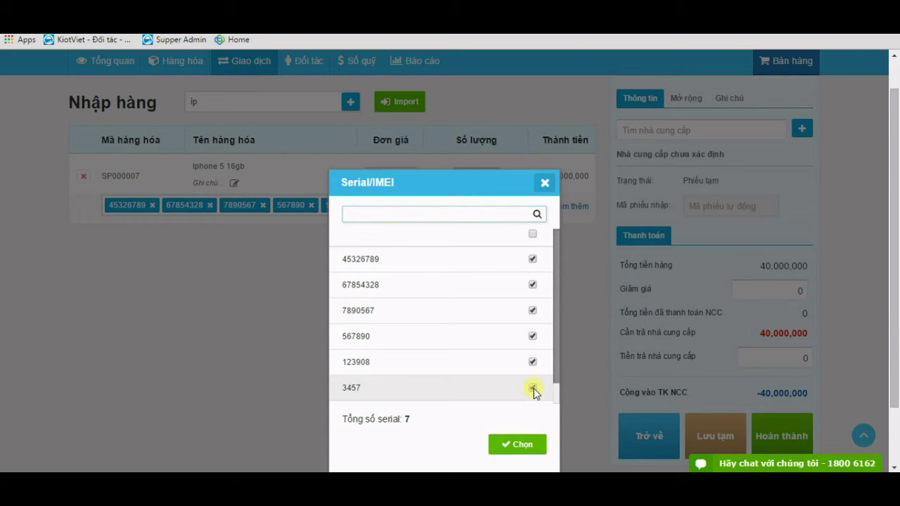
{"action": "left_click", "coordinate": [518, 444]}
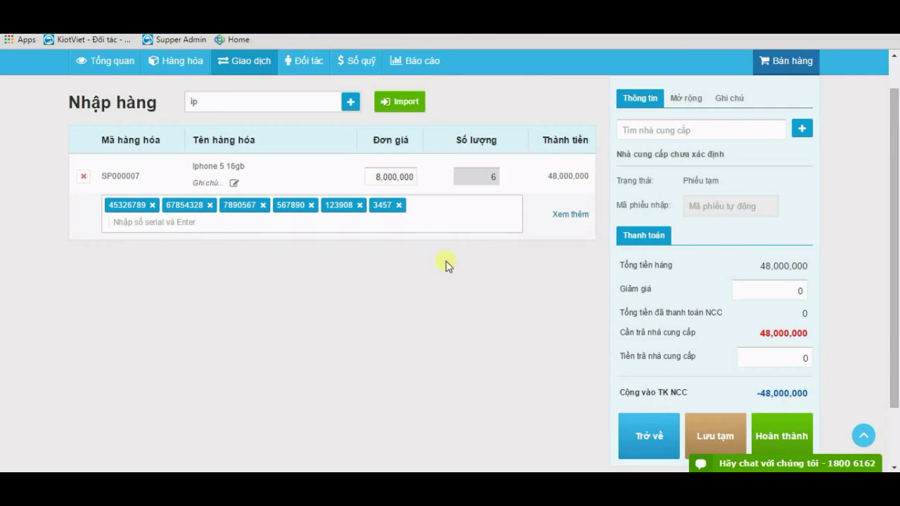
{"action": "left_click", "coordinate": [771, 443]}
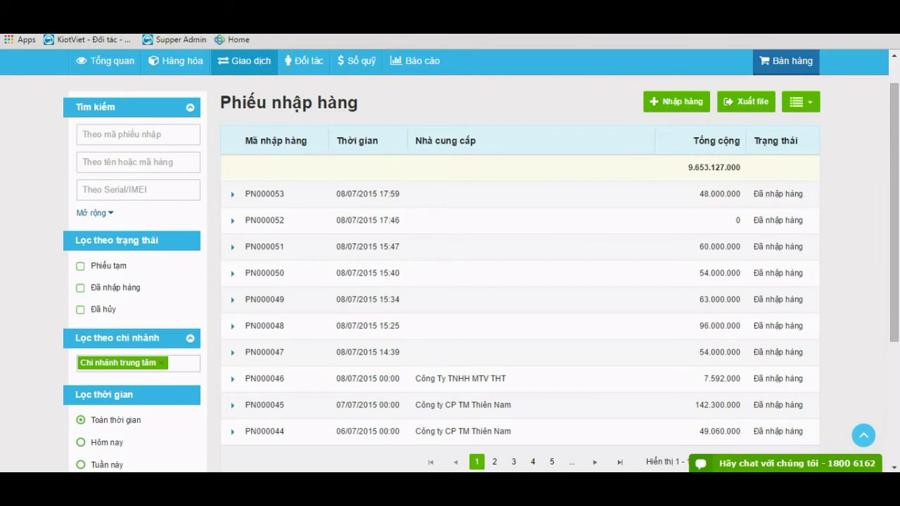
{"action": "left_click", "coordinate": [750, 486]}
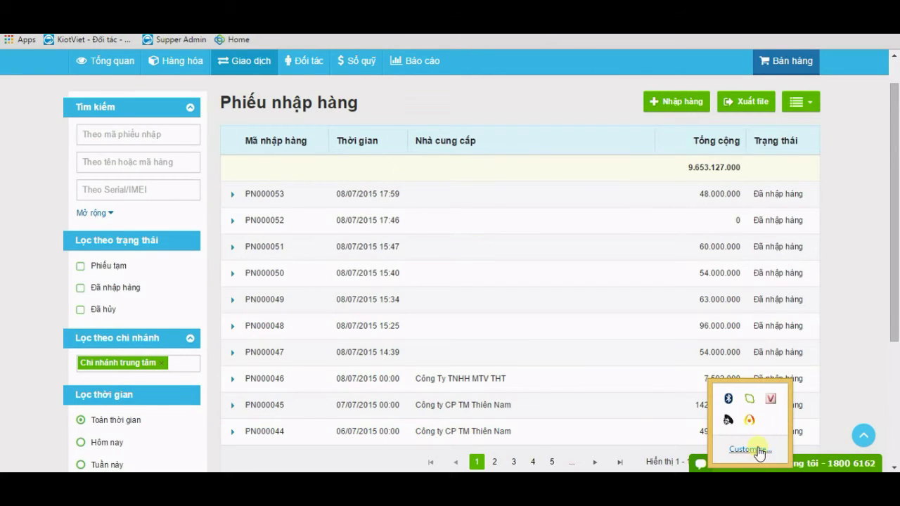
{"action": "left_click", "coordinate": [751, 422]}
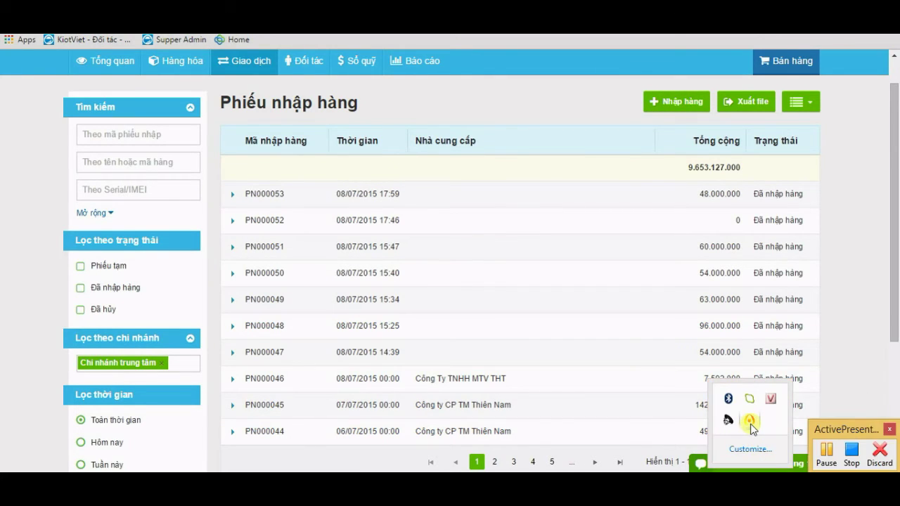
{"action": "left_click", "coordinate": [827, 454]}
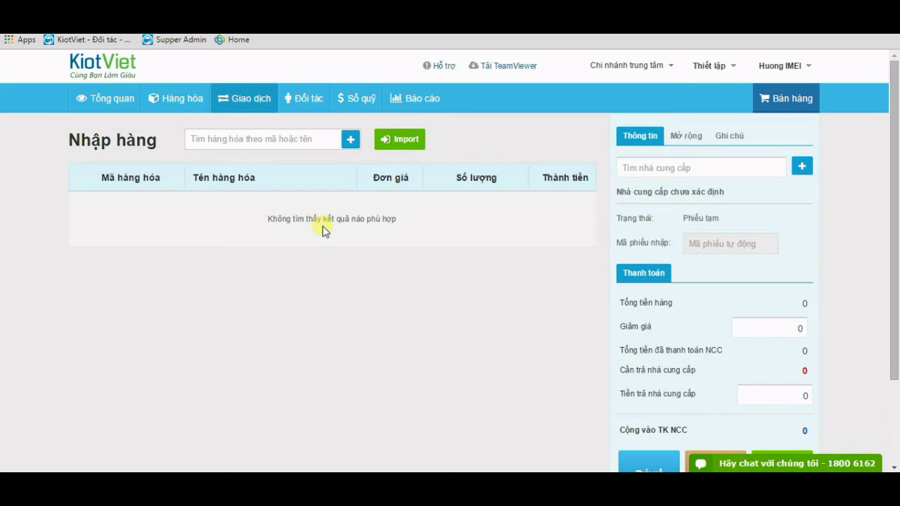
Open the Excel import for the new receipt and review the Serial/IMEI and Số lượng columns of the sample file in Excel
{"action": "left_click", "coordinate": [399, 142]}
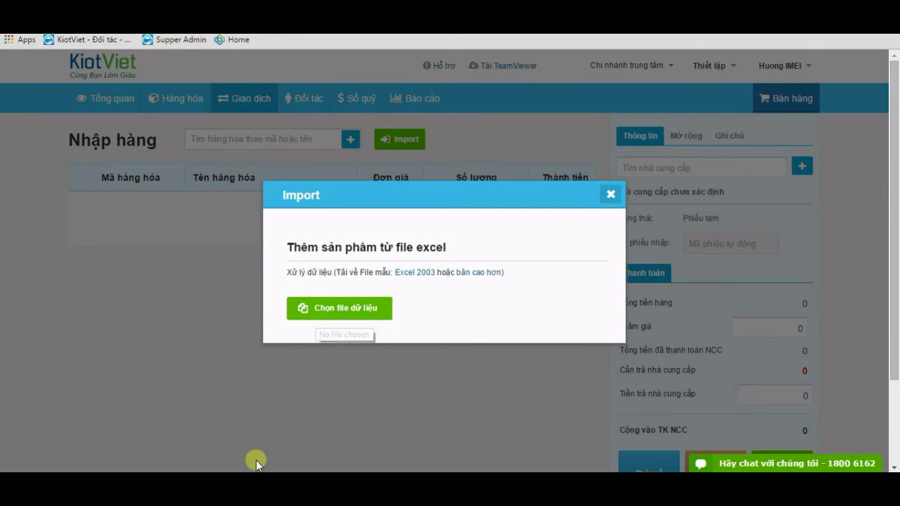
{"action": "mouse_move", "coordinate": [216, 489]}
{"action": "left_click", "coordinate": [216, 415]}
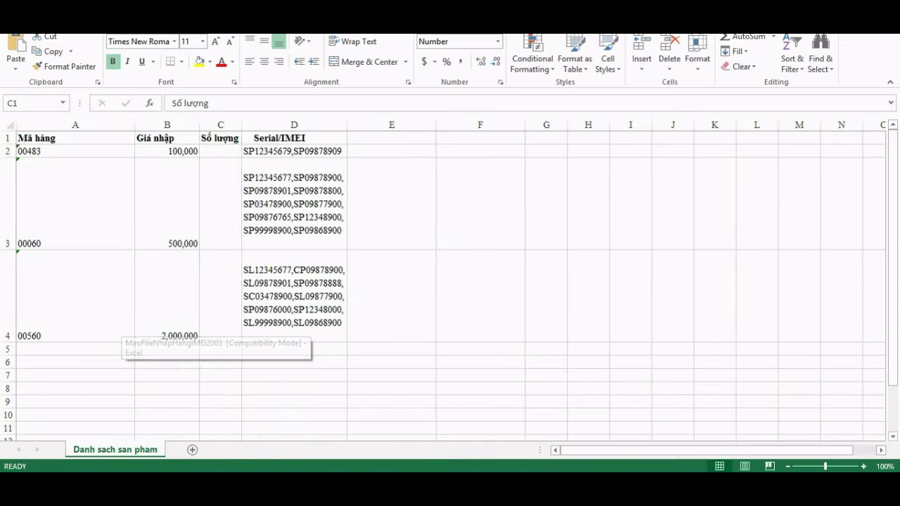
{"action": "left_click", "coordinate": [275, 176]}
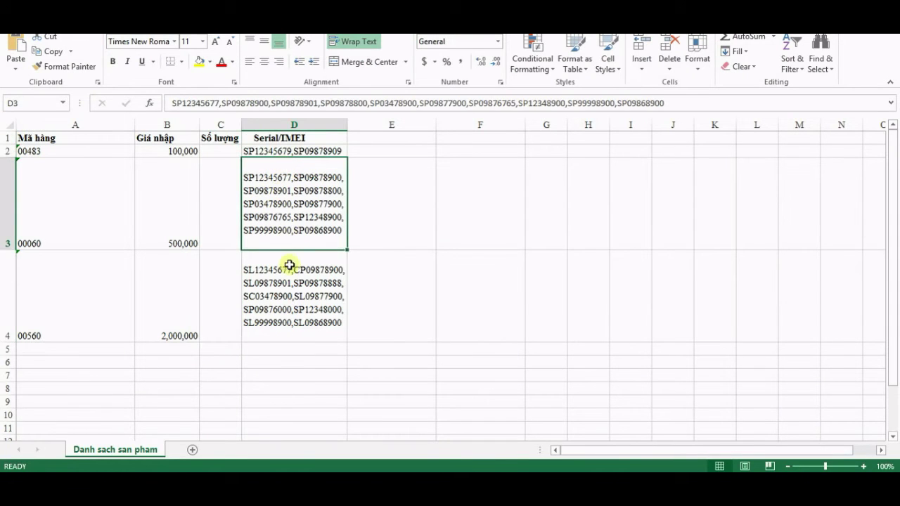
{"action": "left_click", "coordinate": [290, 291]}
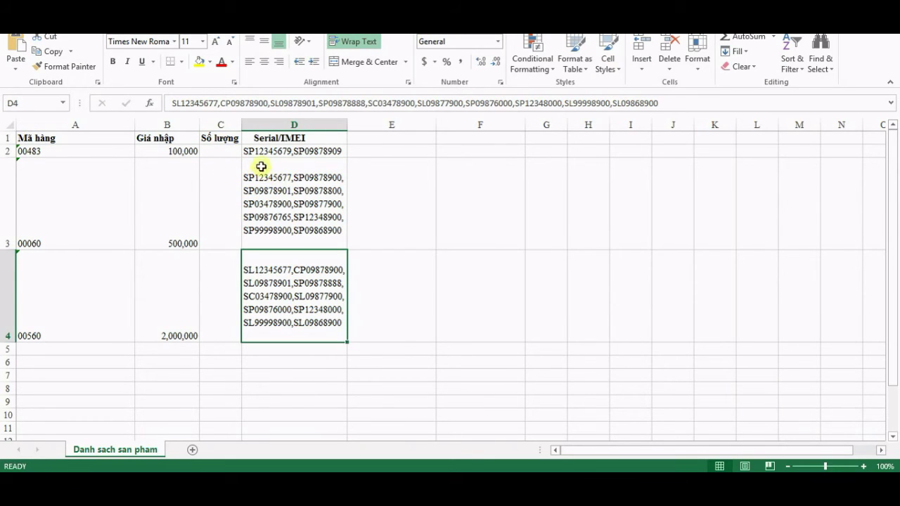
{"action": "left_click_drag", "start_coordinate": [224, 139], "coordinate": [208, 316]}
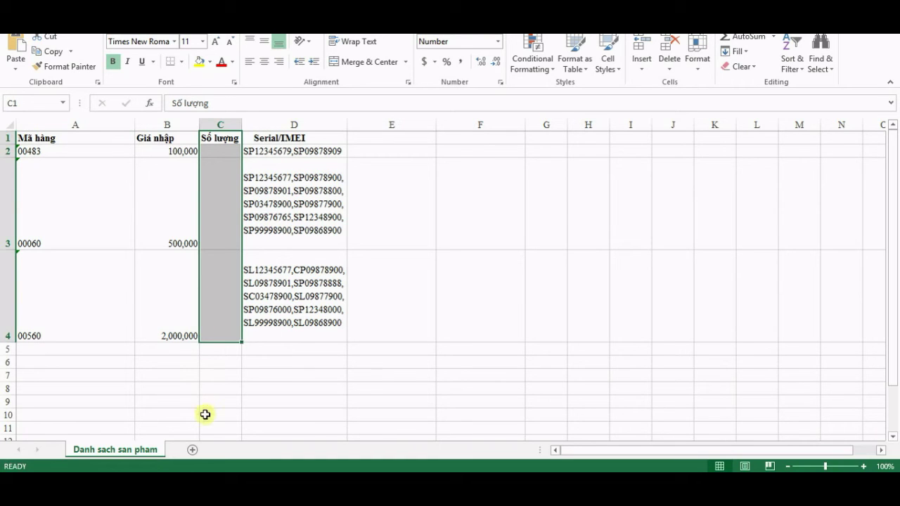
Switch back to the KiotViet product list and view the serial numbers recorded for Iphone 5 16gb
{"action": "left_click", "coordinate": [174, 415]}
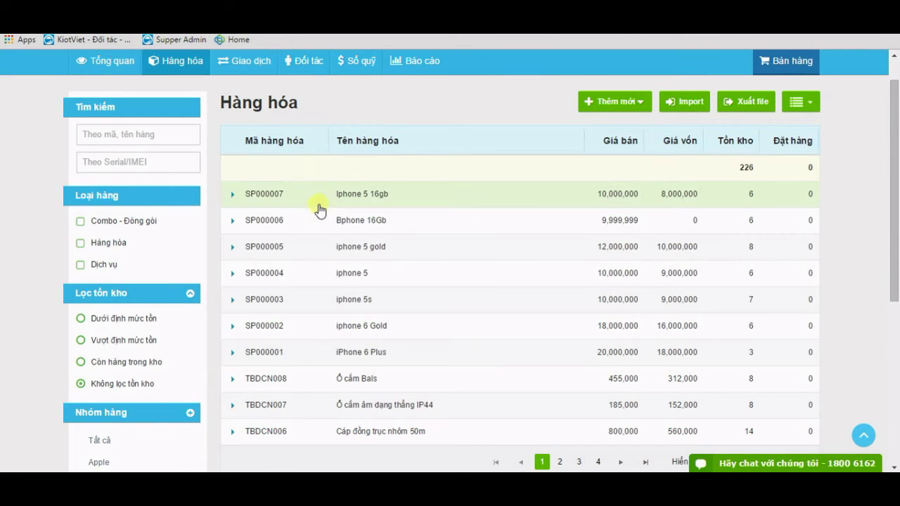
{"action": "left_click", "coordinate": [326, 197]}
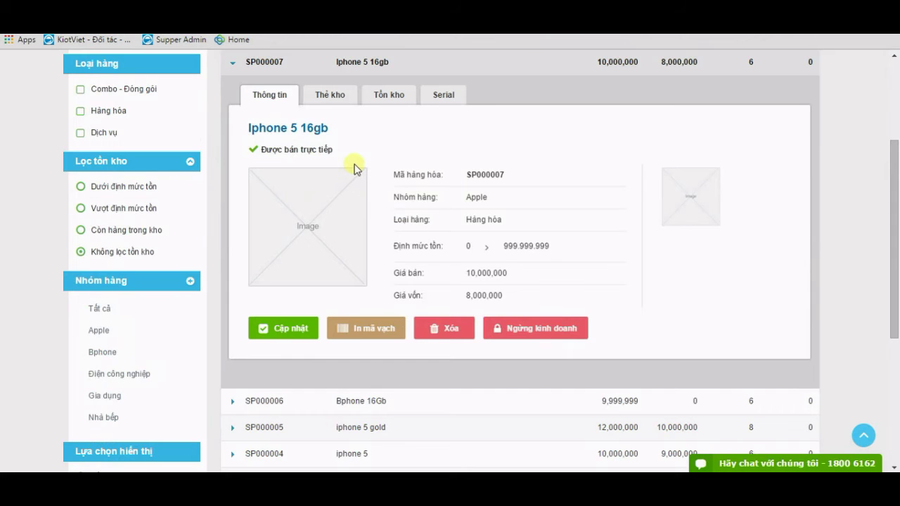
{"action": "scroll", "coordinate": [355, 169], "scroll_direction": "up", "scroll_amount": 1}
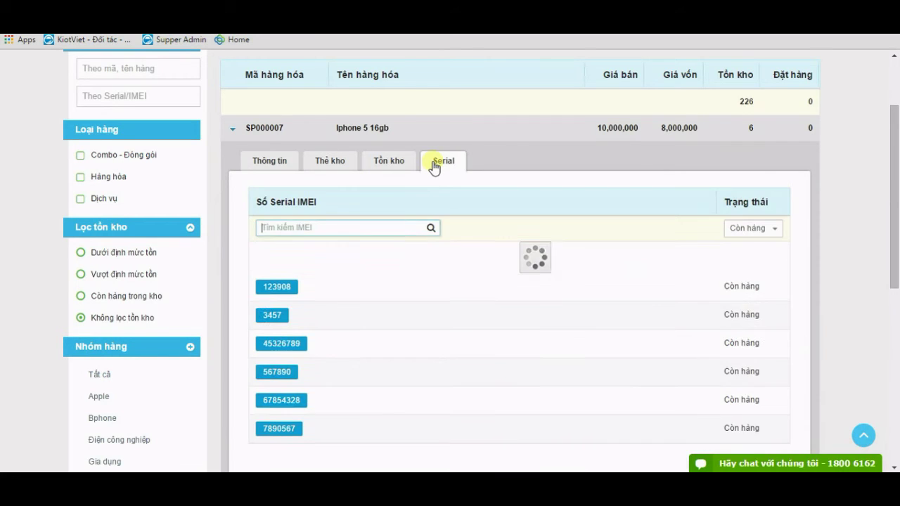
{"action": "scroll", "coordinate": [432, 169], "scroll_direction": "down", "scroll_amount": 1}
{"action": "left_click", "coordinate": [332, 163]}
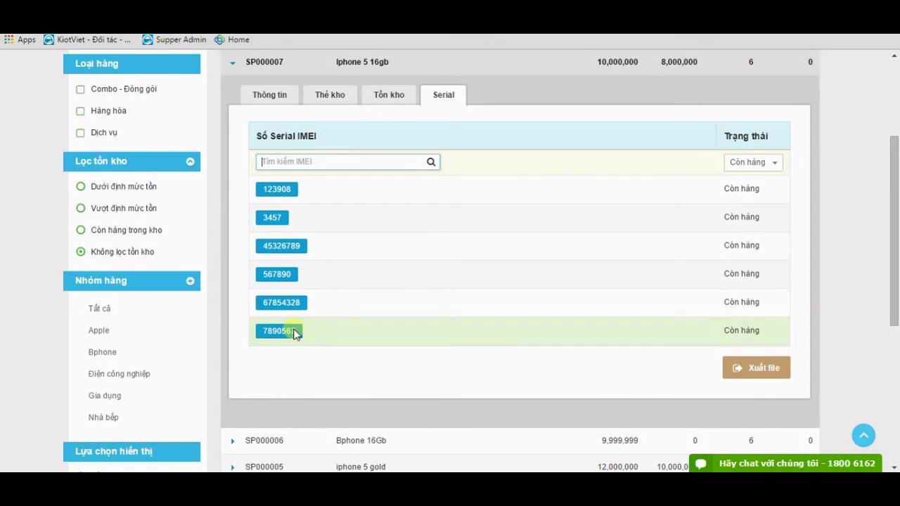
Filter the Iphone 5 16gb serials by Hết hàng, Tất cả and Còn hàng, and view the product's branch stock and stock card
{"action": "left_click", "coordinate": [777, 163]}
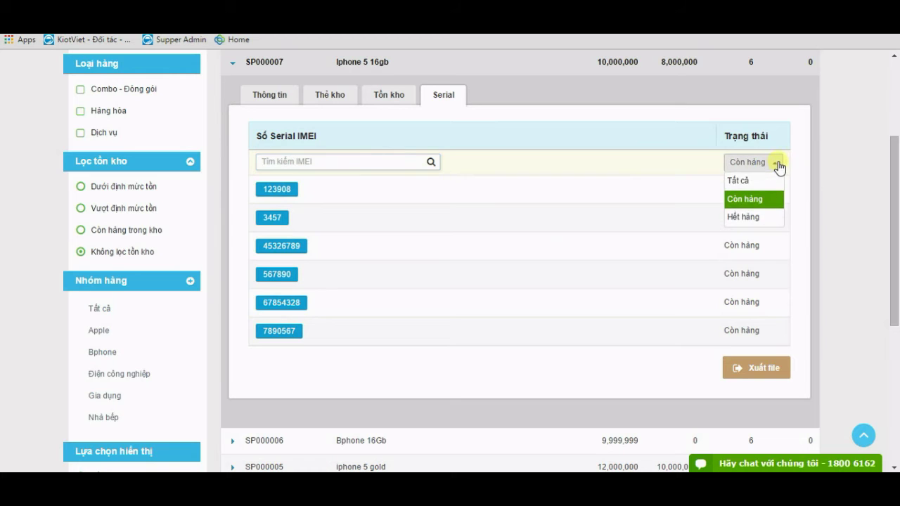
{"action": "left_click", "coordinate": [759, 218]}
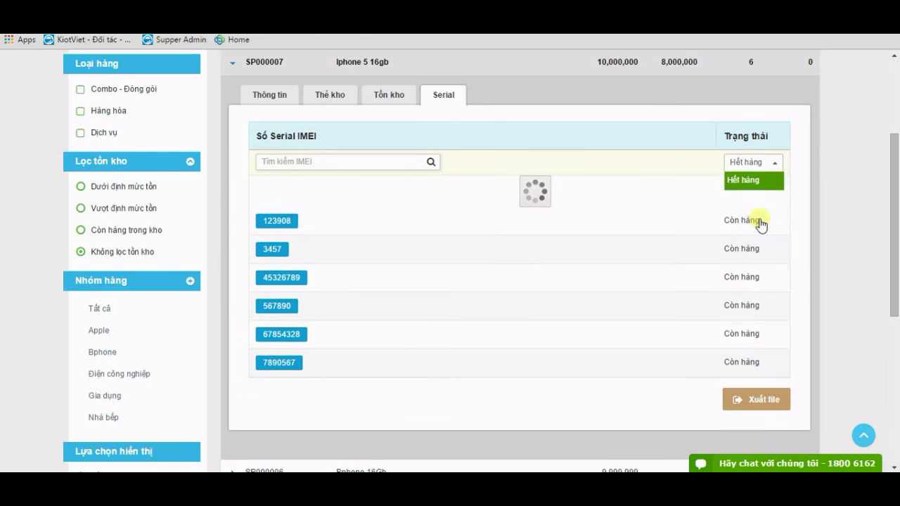
{"action": "left_click", "coordinate": [777, 163]}
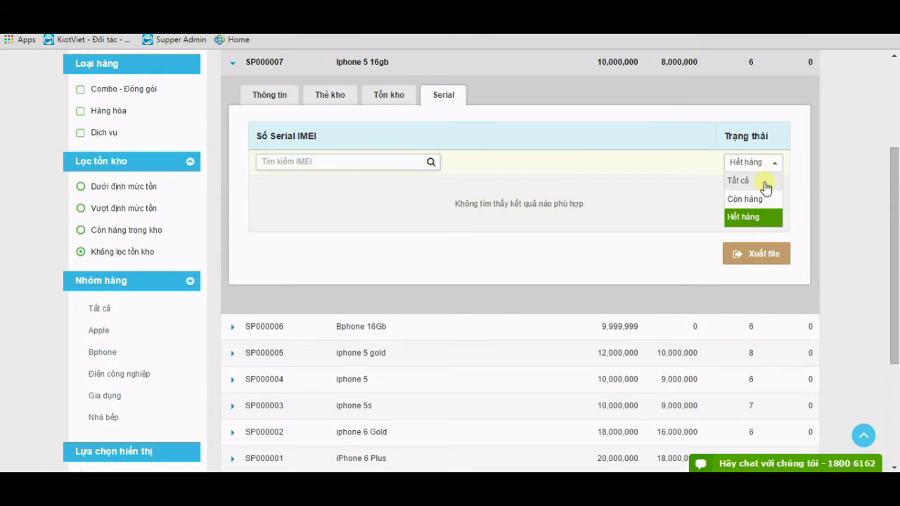
{"action": "left_click", "coordinate": [766, 184]}
{"action": "left_click", "coordinate": [775, 165]}
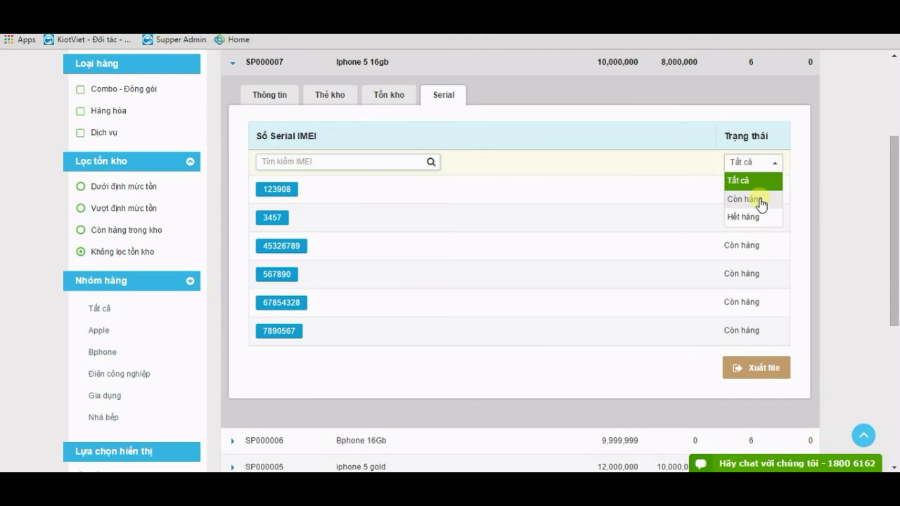
{"action": "left_click", "coordinate": [760, 201]}
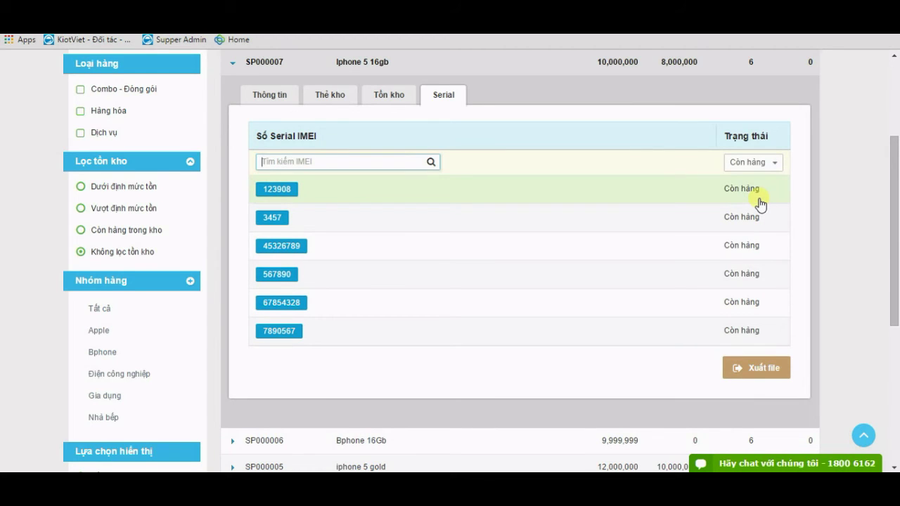
{"action": "left_click", "coordinate": [388, 99]}
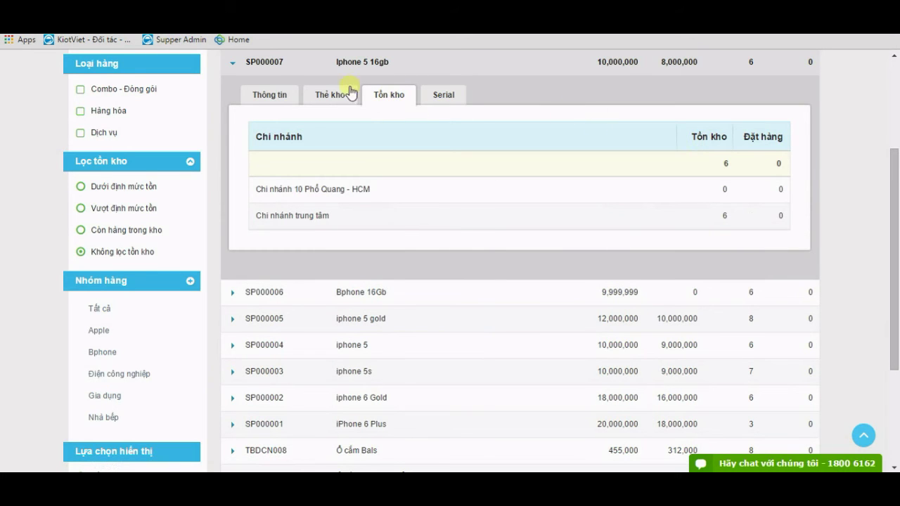
{"action": "left_click", "coordinate": [329, 95]}
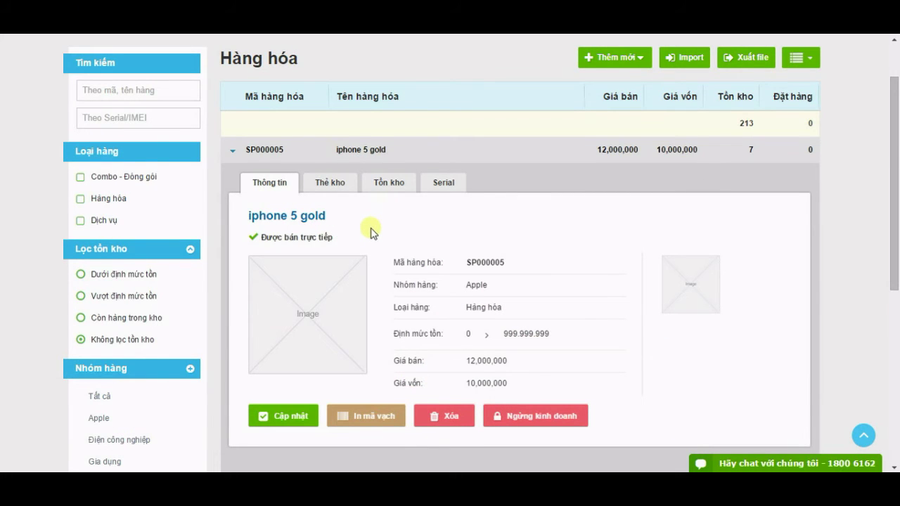
Create a new stock take (Kiểm kho) and add the product iphone 5 gold to it
{"action": "scroll", "coordinate": [371, 232], "scroll_direction": "up", "scroll_amount": 1}
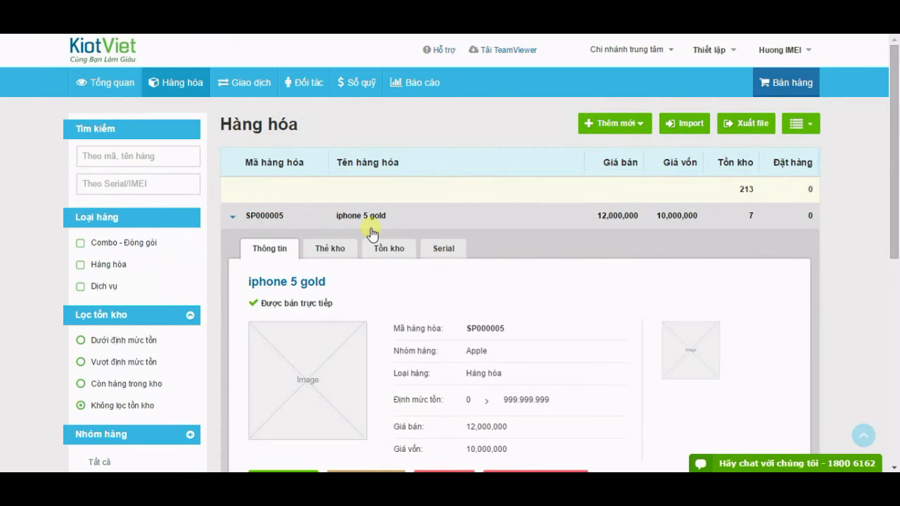
{"action": "mouse_move", "coordinate": [180, 85]}
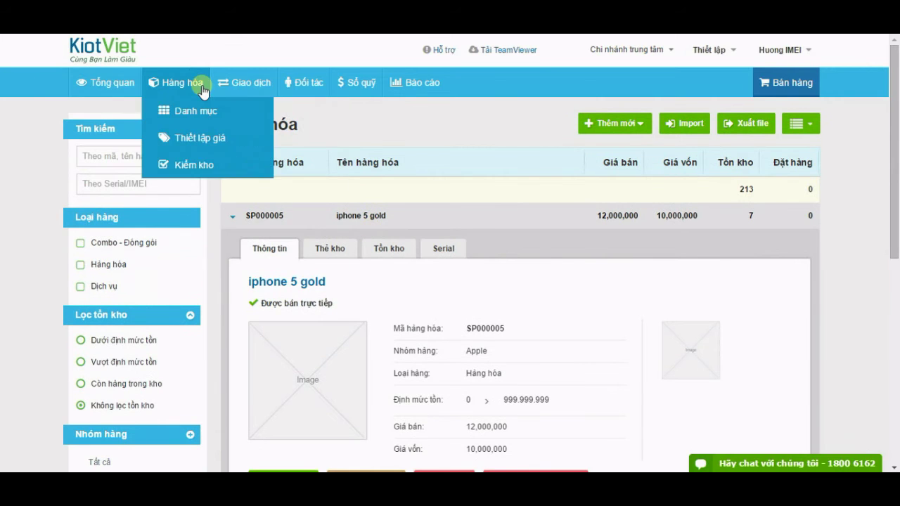
{"action": "left_click", "coordinate": [193, 166]}
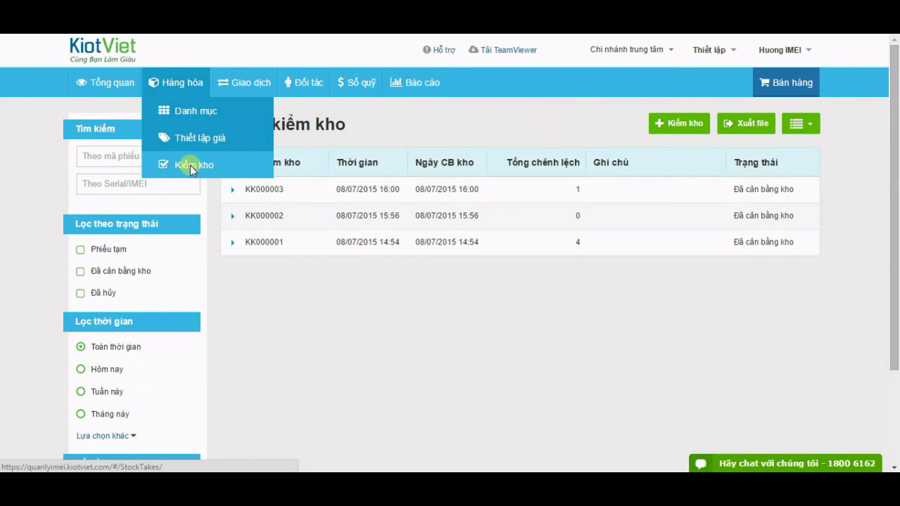
{"action": "left_click", "coordinate": [686, 125]}
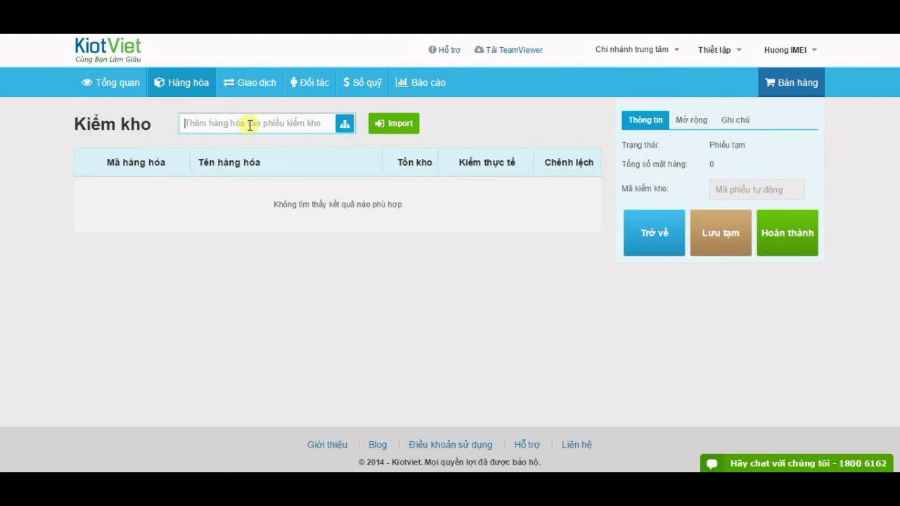
{"action": "left_click", "coordinate": [249, 125]}
{"action": "type", "text": "ip"}
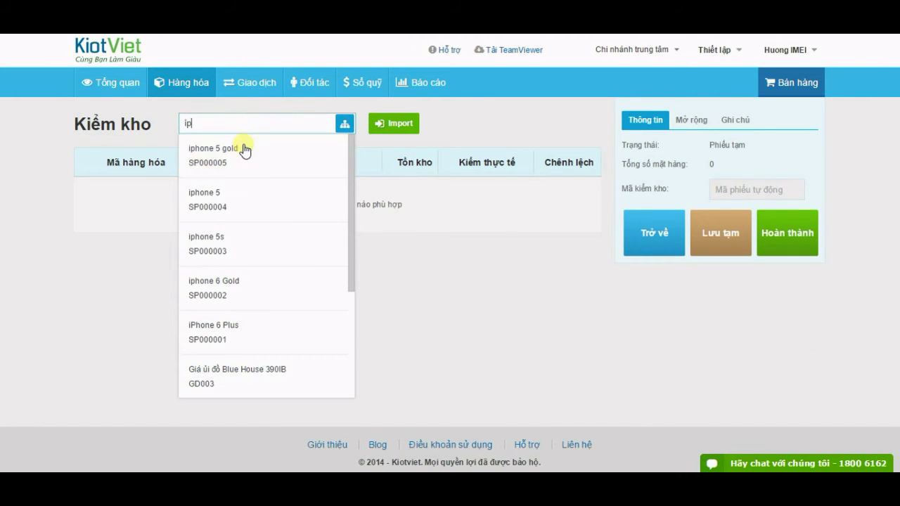
{"action": "left_click", "coordinate": [242, 160]}
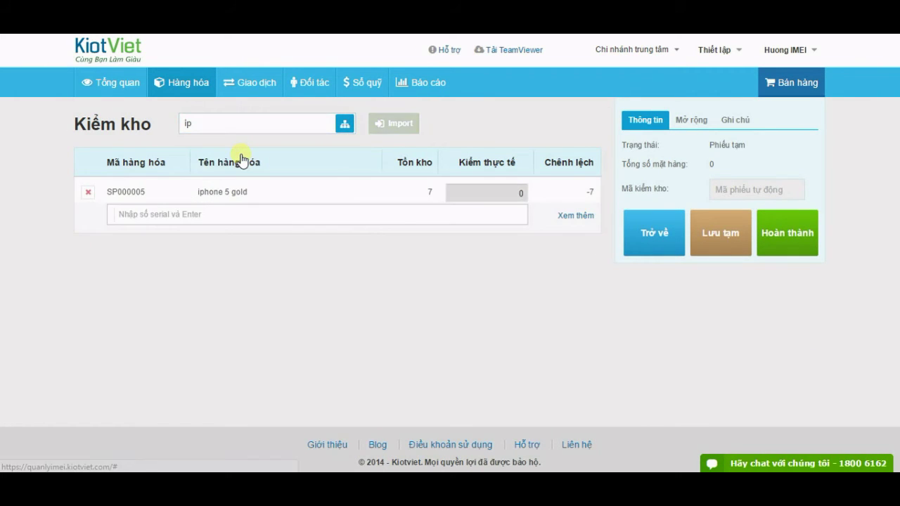
Select the serials 456321, 6754321 and 12345678 as counted for the iphone 5 gold line
{"action": "left_click", "coordinate": [218, 219]}
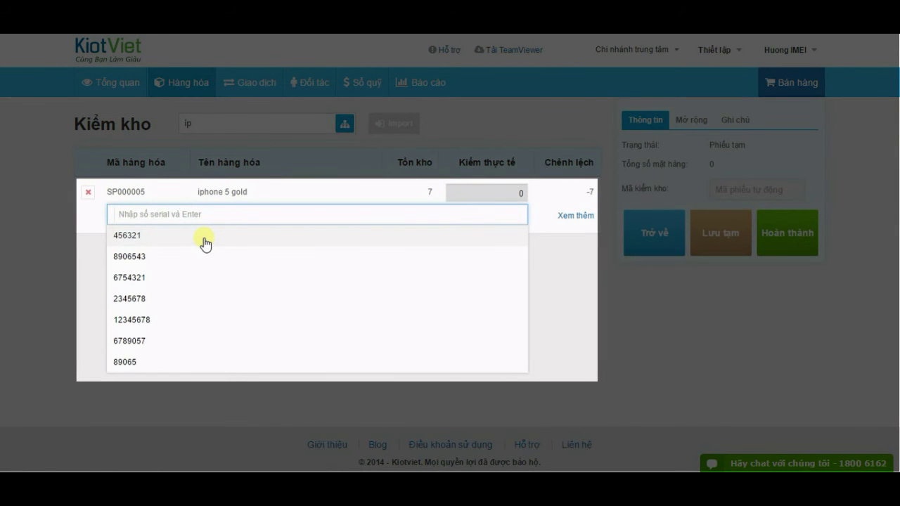
{"action": "left_click", "coordinate": [206, 243]}
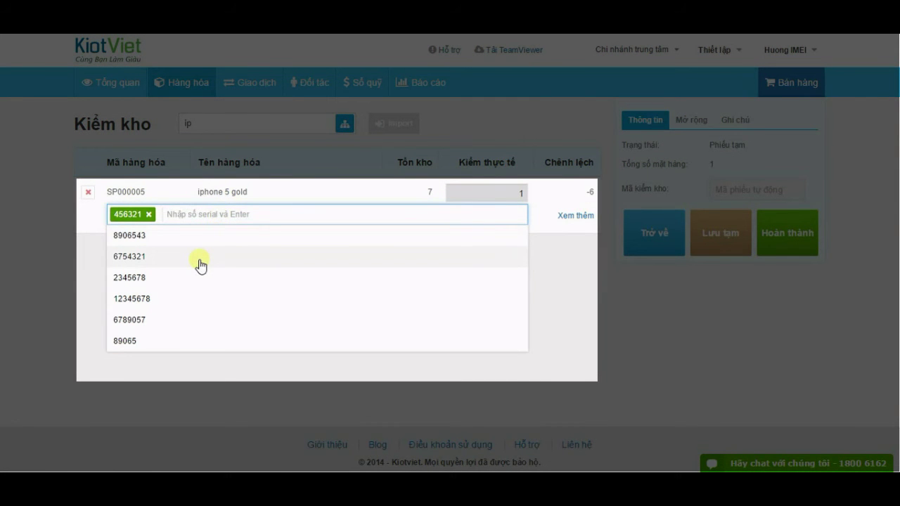
{"action": "left_click", "coordinate": [200, 262]}
{"action": "left_click", "coordinate": [186, 280]}
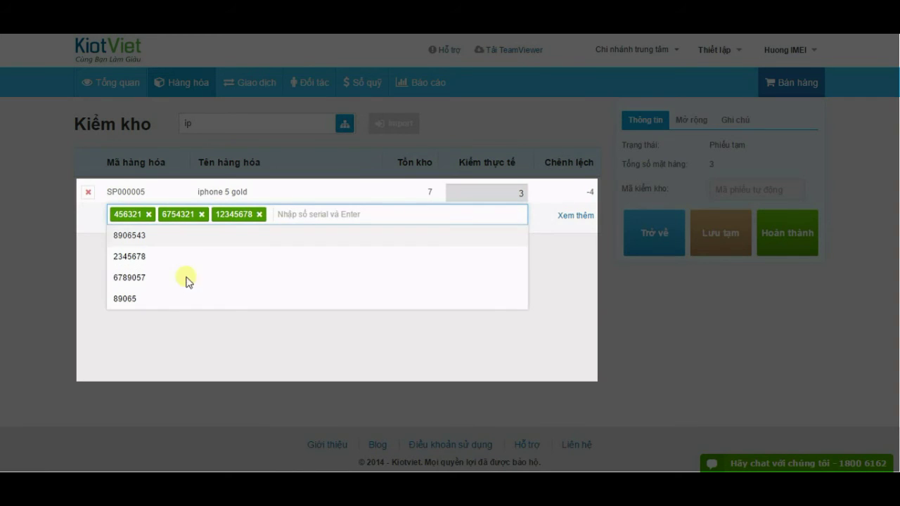
Count existing serials 6789057 and 89065 and new serials 6784325, 785123 and 678905 for iphone 5 gold, and complete the stock take with stock balancing
{"action": "left_click", "coordinate": [179, 289]}
{"action": "left_click", "coordinate": [179, 279]}
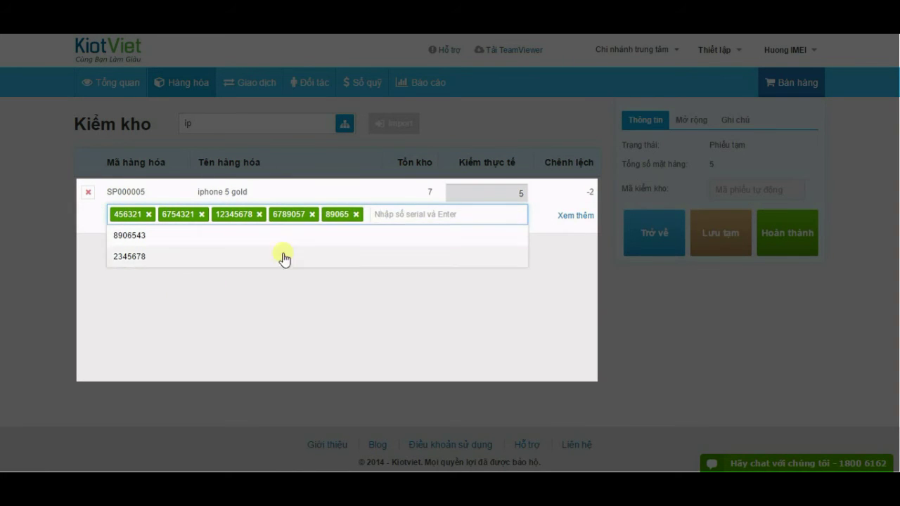
{"action": "type", "text": "6784"}
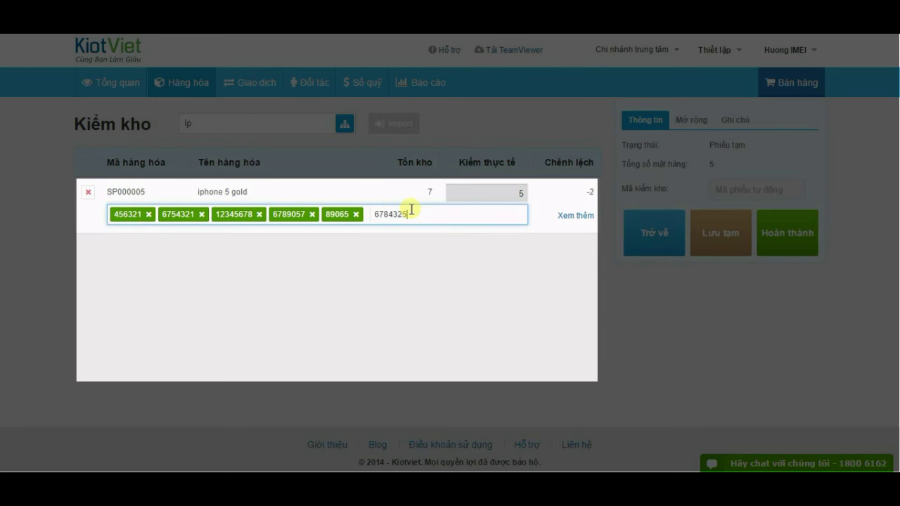
{"action": "type", "text": "325"}
{"action": "key", "text": "Return"}
{"action": "type", "text": "785123"}
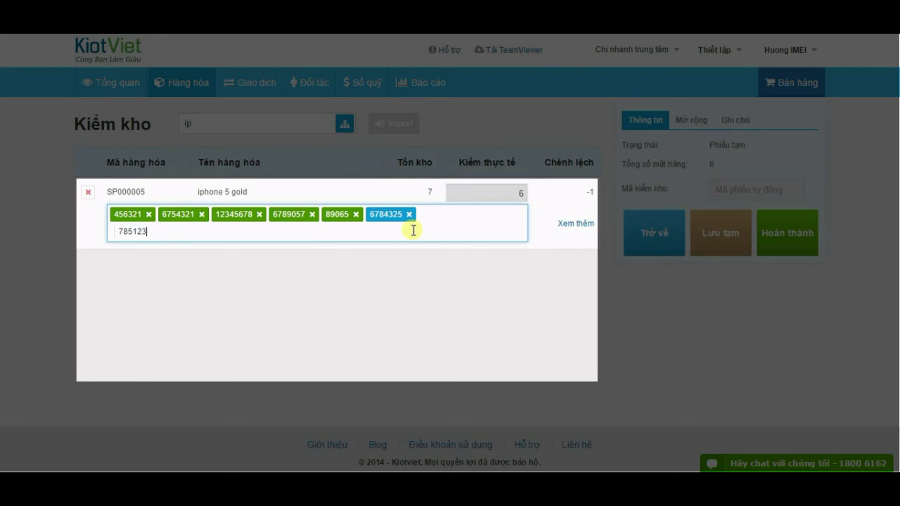
{"action": "key", "text": "Return"}
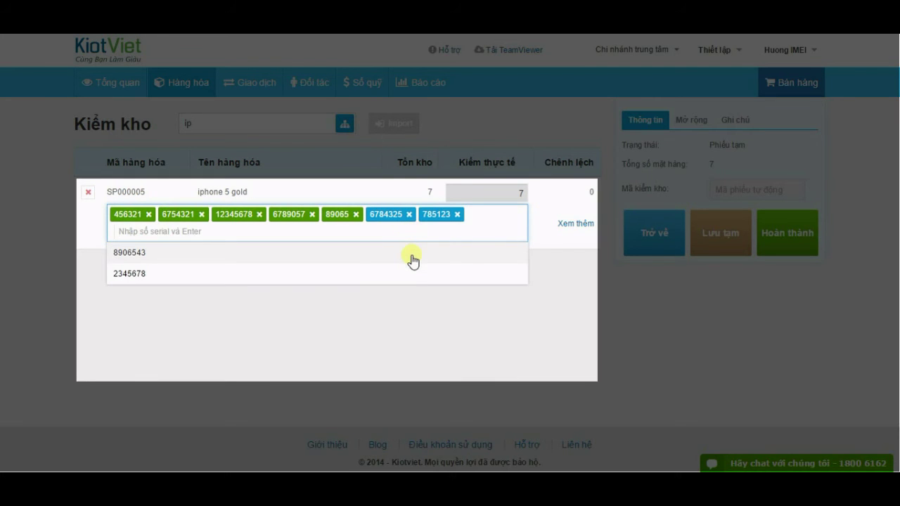
{"action": "type", "text": "67890"}
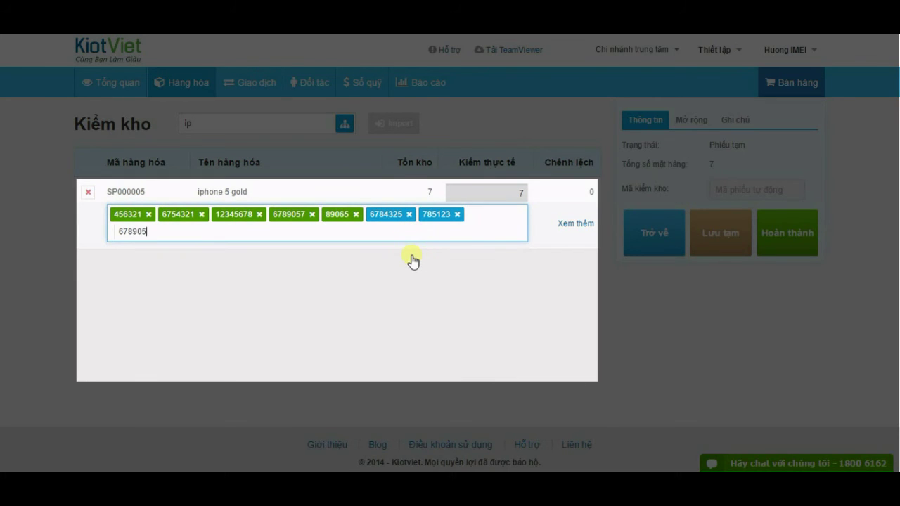
{"action": "type", "text": "5"}
{"action": "key", "text": "Return"}
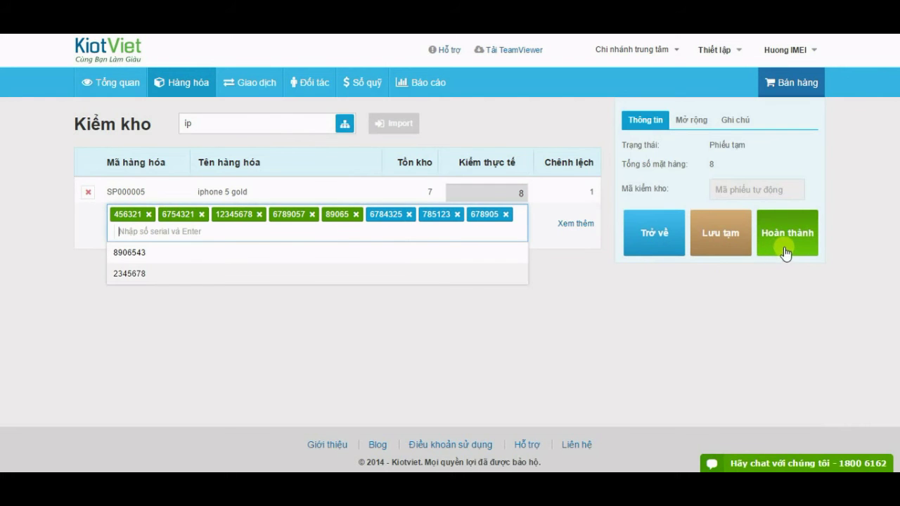
{"action": "left_click", "coordinate": [785, 254]}
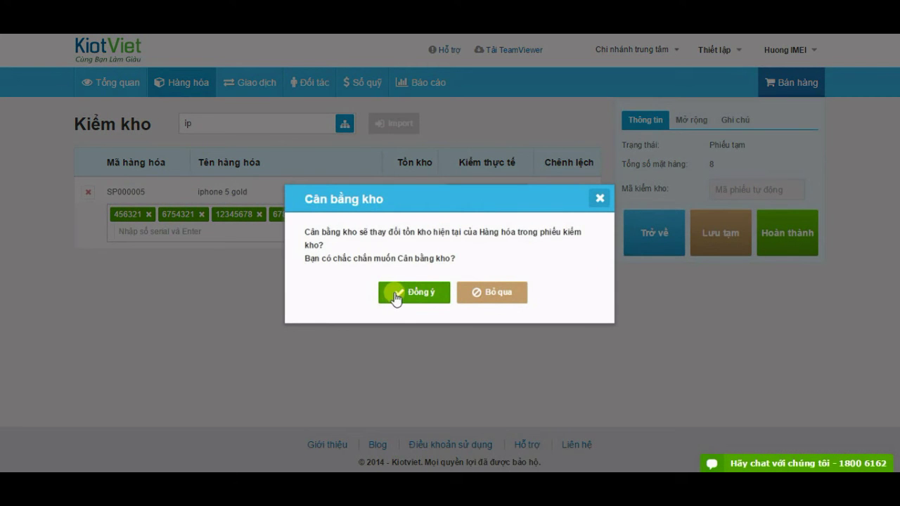
{"action": "left_click", "coordinate": [396, 297]}
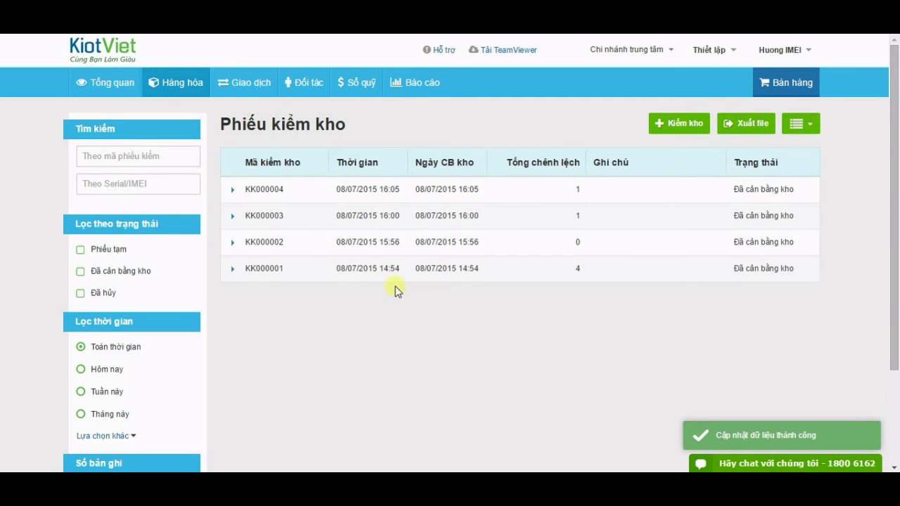
Open the newest stock take slip and review the system, actual and affected serials of iphone 5 gold
{"action": "left_click", "coordinate": [364, 194]}
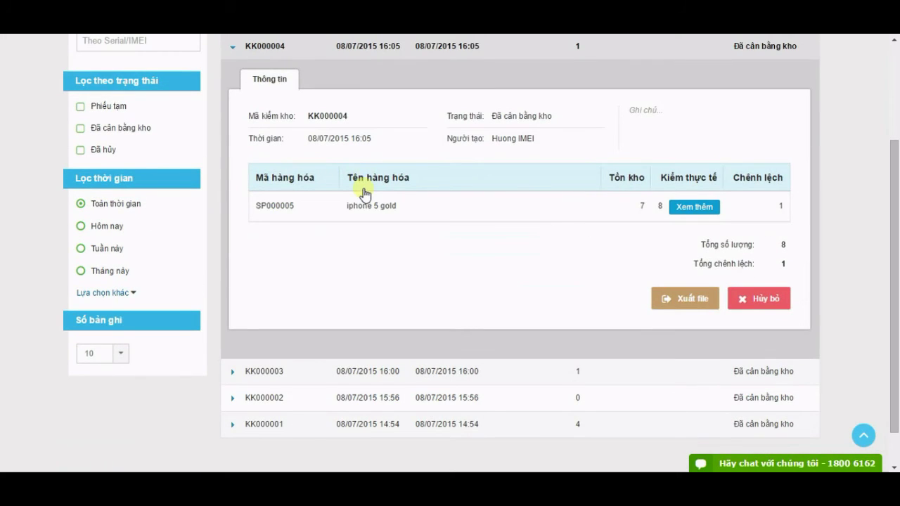
{"action": "left_click", "coordinate": [703, 211]}
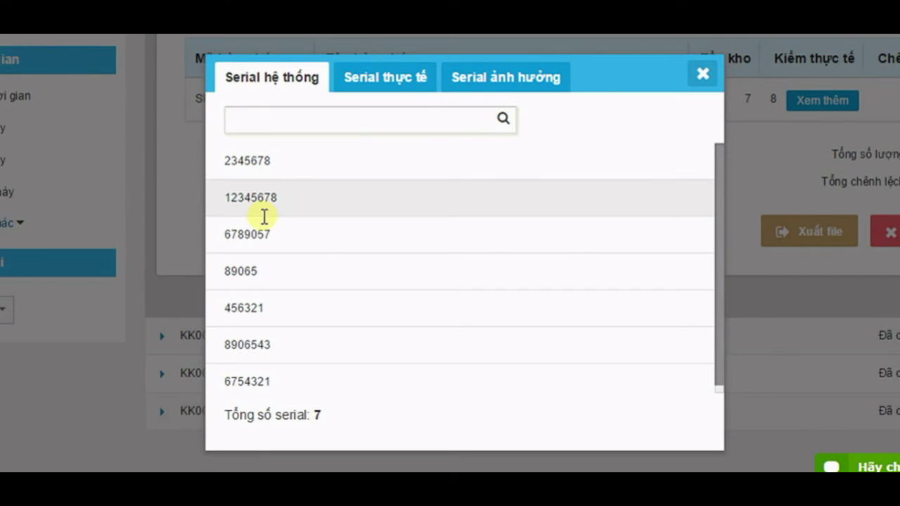
{"action": "left_click", "coordinate": [367, 87]}
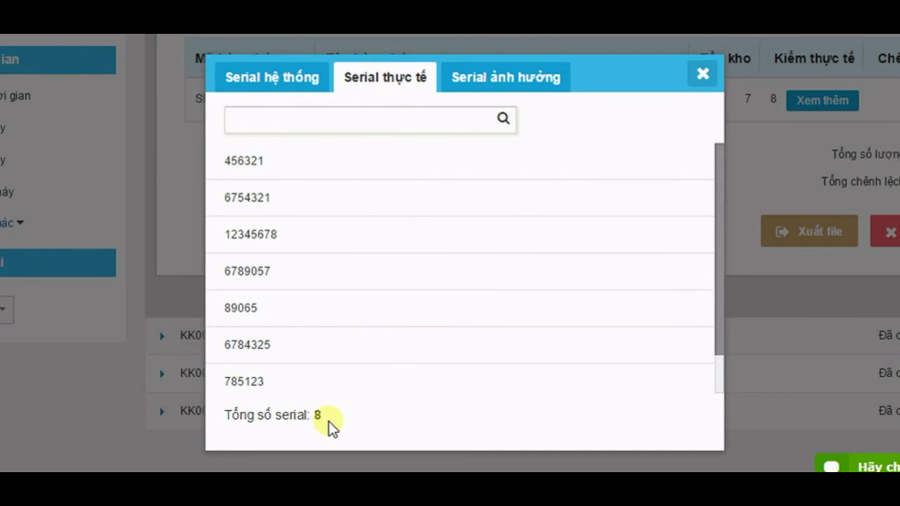
{"action": "left_click", "coordinate": [491, 81]}
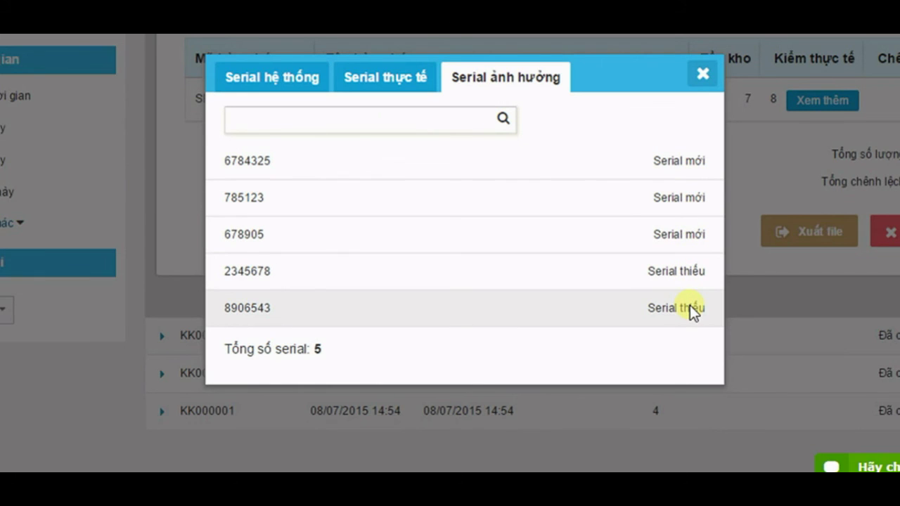
{"action": "left_click", "coordinate": [704, 76]}
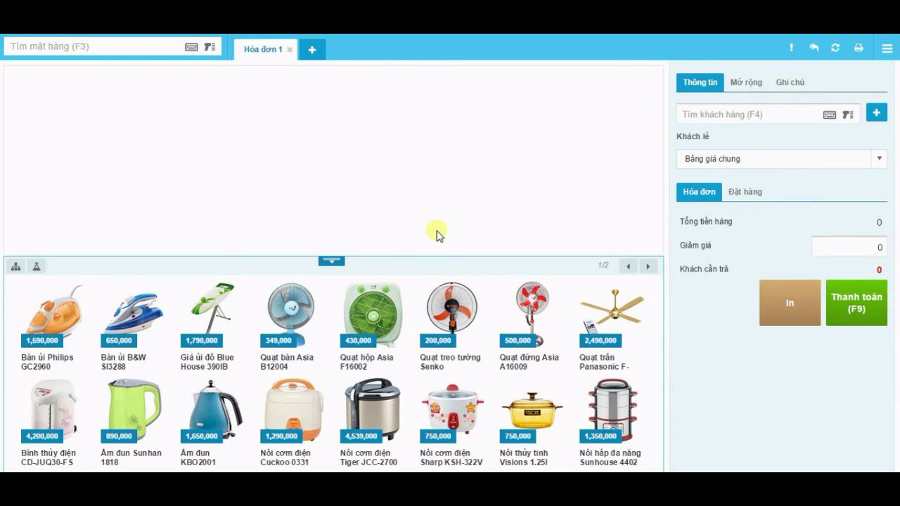
Add iphone 5 gold to the sales invoice Hóa đơn 1 and select serial 12345678 for it
{"action": "left_click", "coordinate": [123, 47]}
{"action": "type", "text": "ip"}
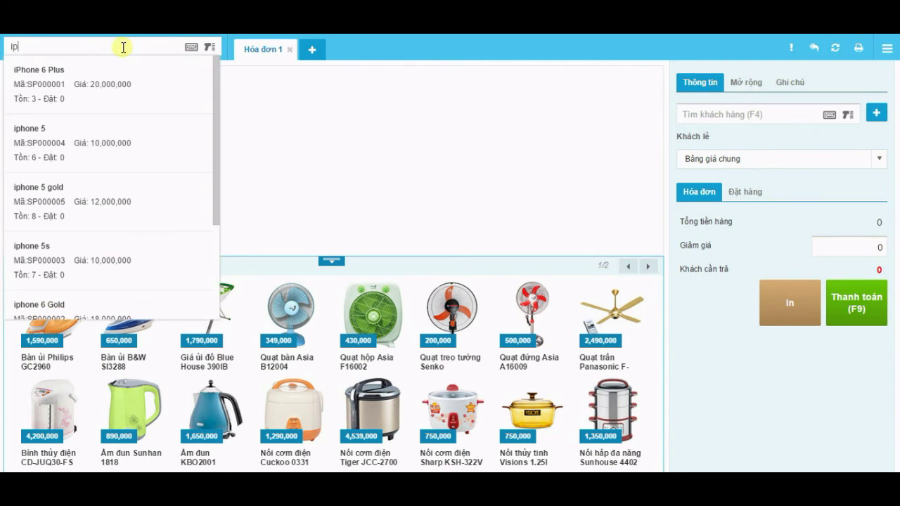
{"action": "left_click", "coordinate": [69, 197]}
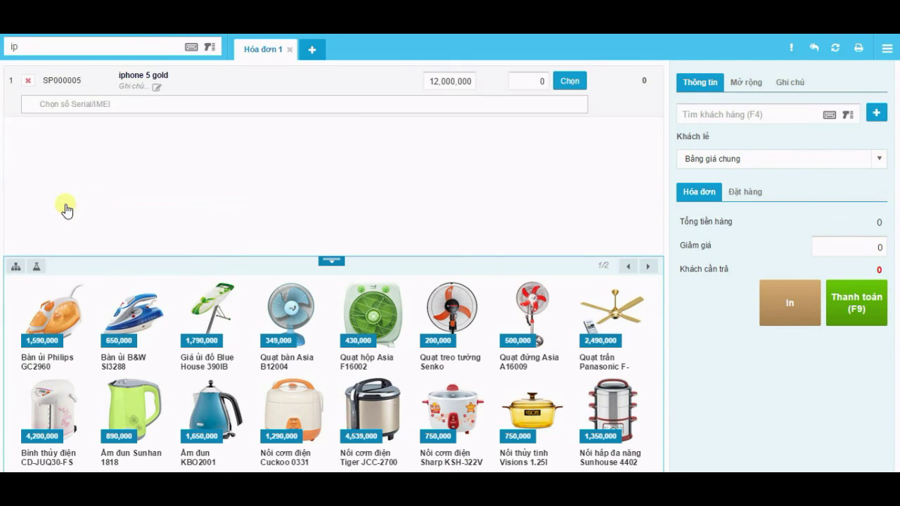
{"action": "left_click", "coordinate": [88, 105]}
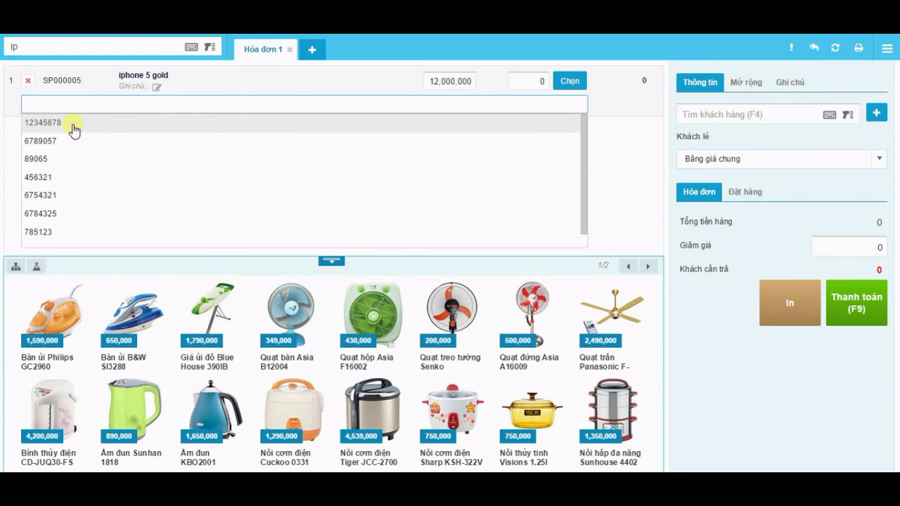
{"action": "left_click", "coordinate": [73, 125]}
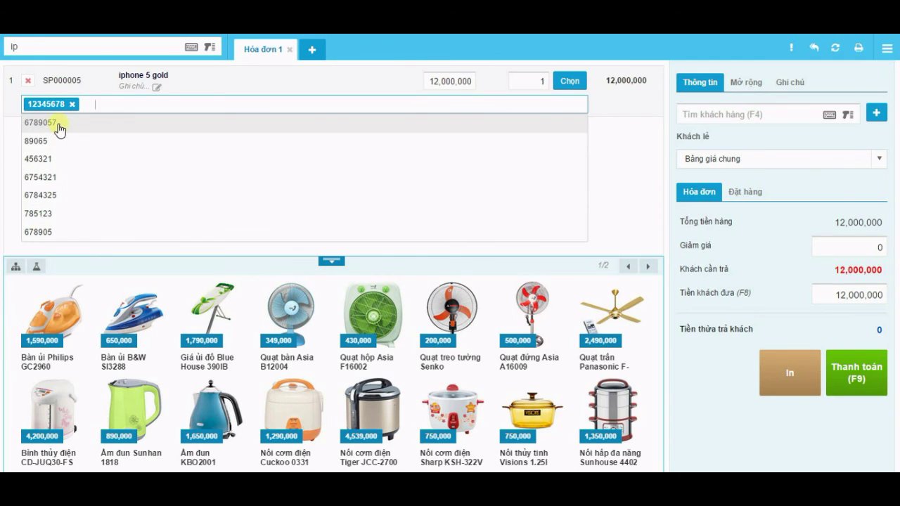
{"action": "left_click", "coordinate": [11, 138]}
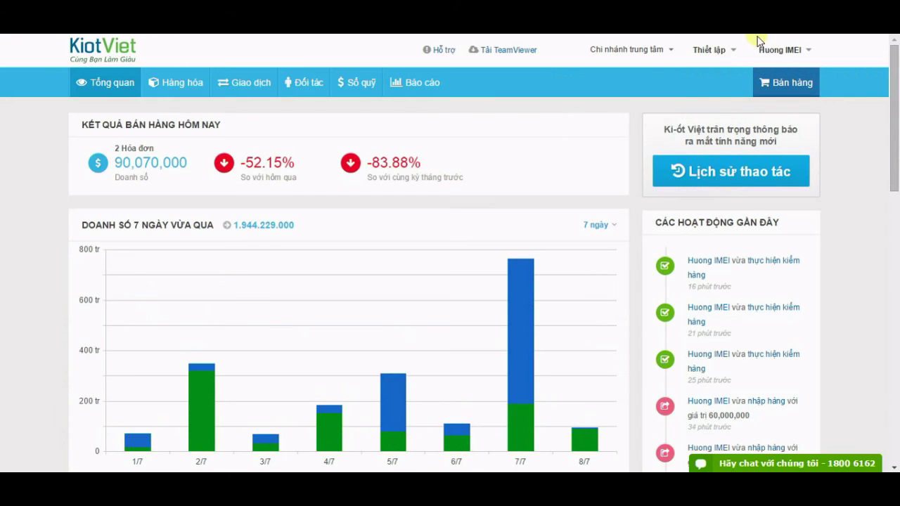
Open the print template management for Hóa Đơn and copy the {IMEI}: placeholder from the list of template fields
{"action": "left_click", "coordinate": [709, 49]}
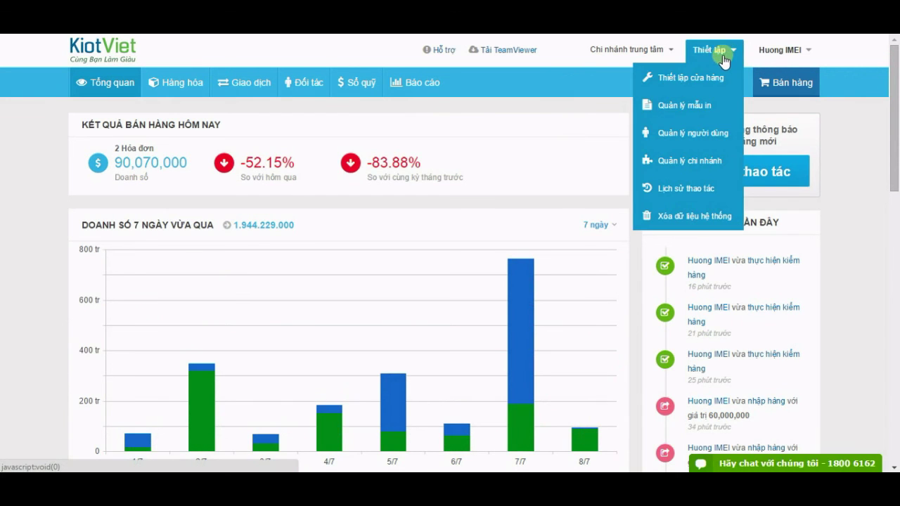
{"action": "left_click", "coordinate": [691, 107]}
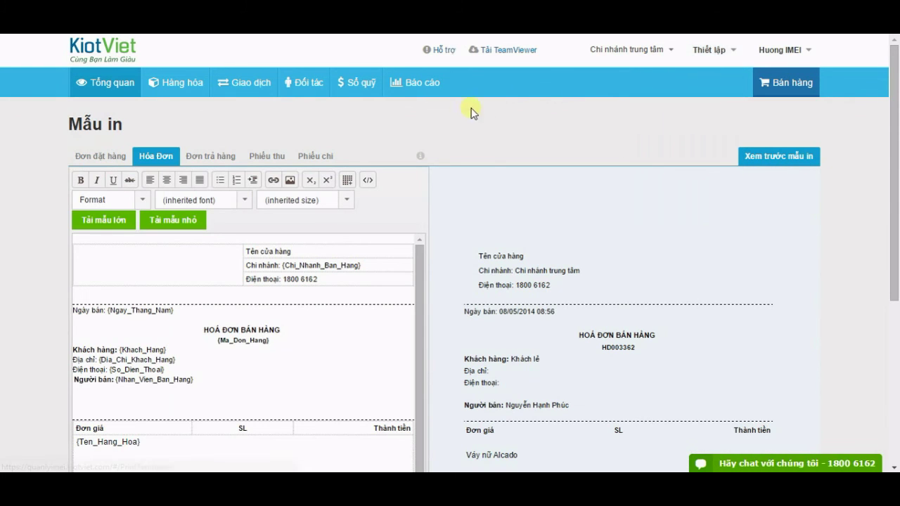
{"action": "left_click", "coordinate": [423, 158]}
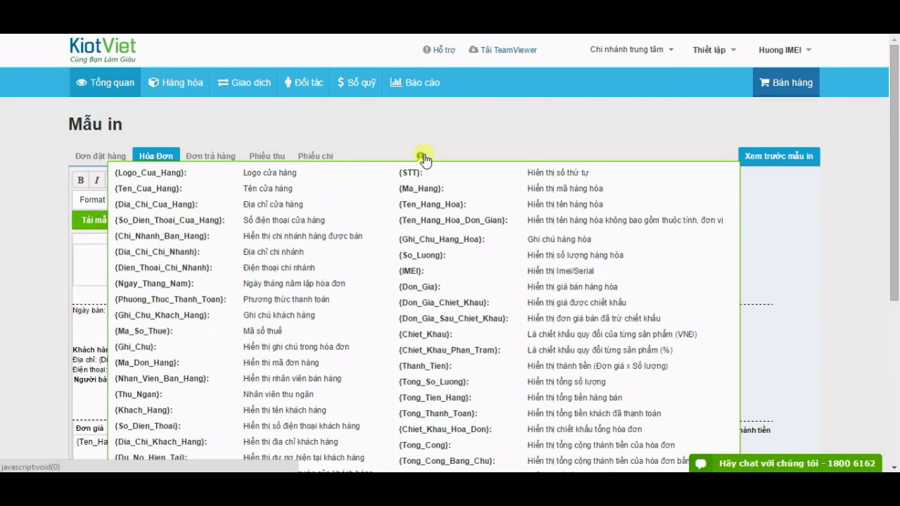
{"action": "left_click_drag", "start_coordinate": [399, 271], "coordinate": [419, 270]}
{"action": "right_click", "coordinate": [419, 271]}
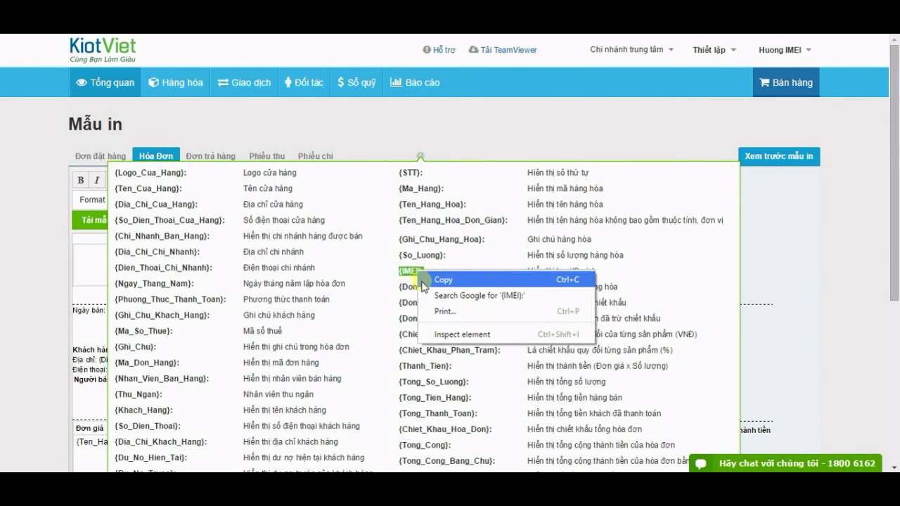
{"action": "left_click", "coordinate": [430, 279]}
{"action": "left_click", "coordinate": [5, 213]}
Paste the {IMEI}: placeholder on the line below {Ten_Hang_Hoa} in the invoice template and save the template
{"action": "scroll", "coordinate": [30, 317], "scroll_direction": "down", "scroll_amount": 3}
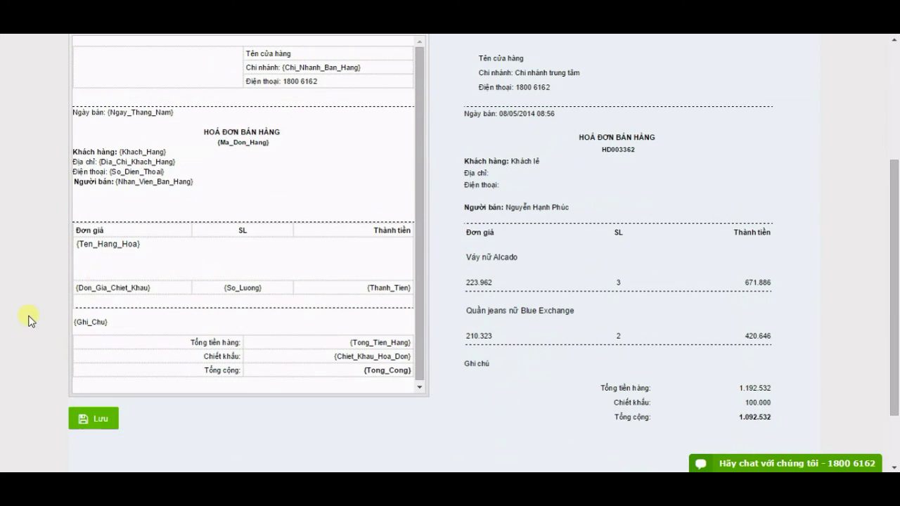
{"action": "left_click", "coordinate": [94, 256]}
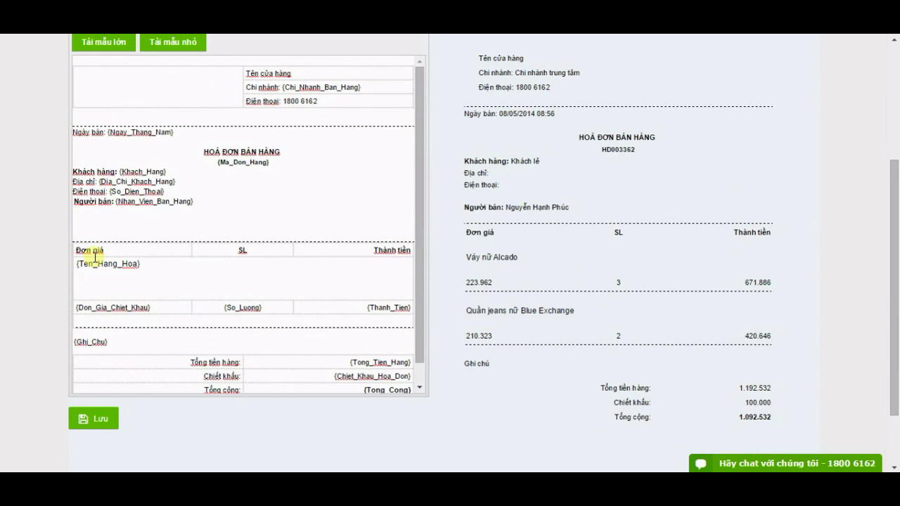
{"action": "right_click", "coordinate": [91, 276]}
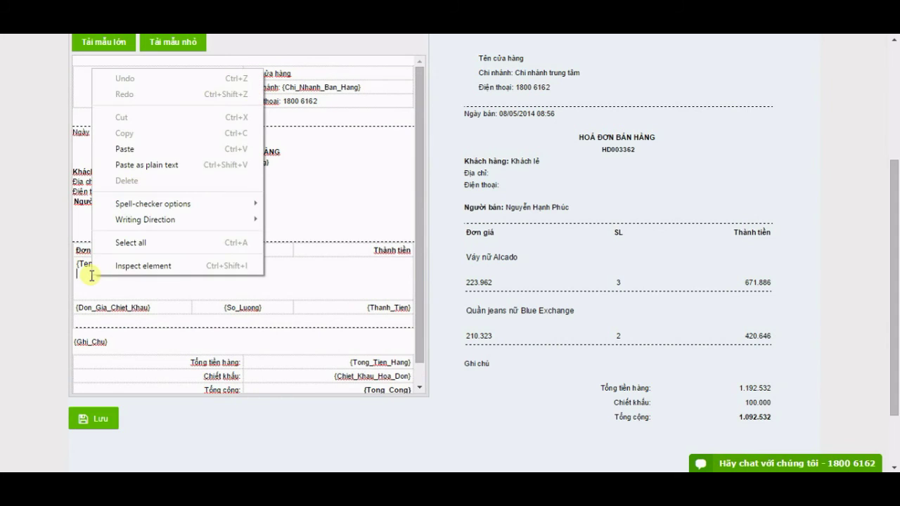
{"action": "left_click", "coordinate": [141, 149]}
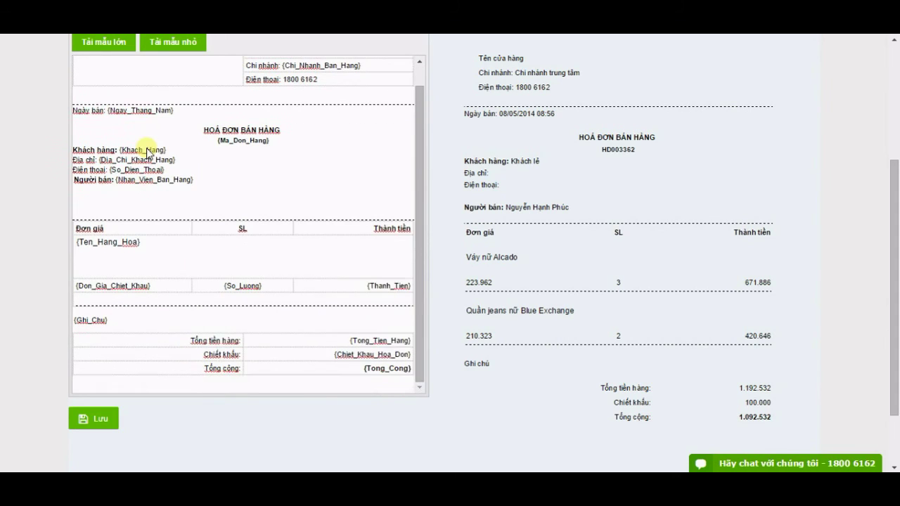
{"action": "left_click", "coordinate": [84, 420]}
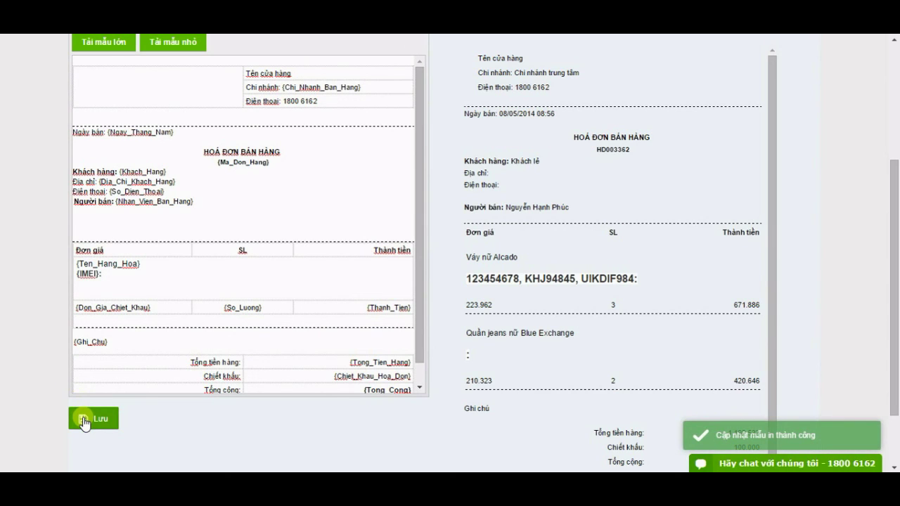